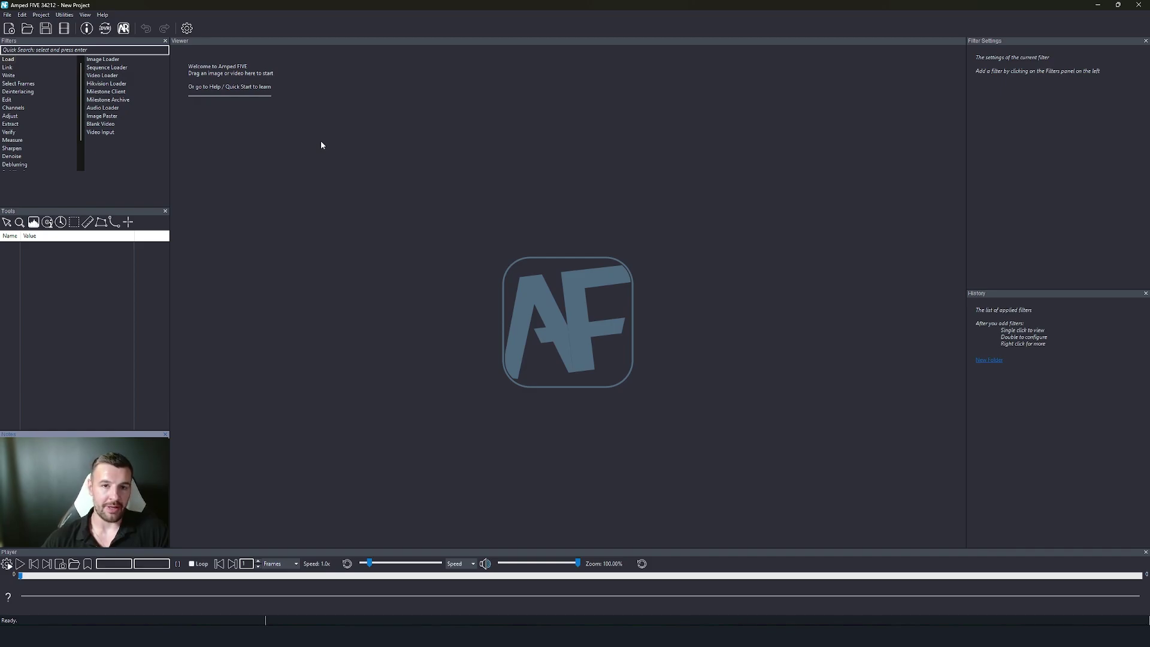
# Step: Open the Batch Convert DVR utility and move its dialog to the middle of the viewer
pyautogui.click(63, 16)
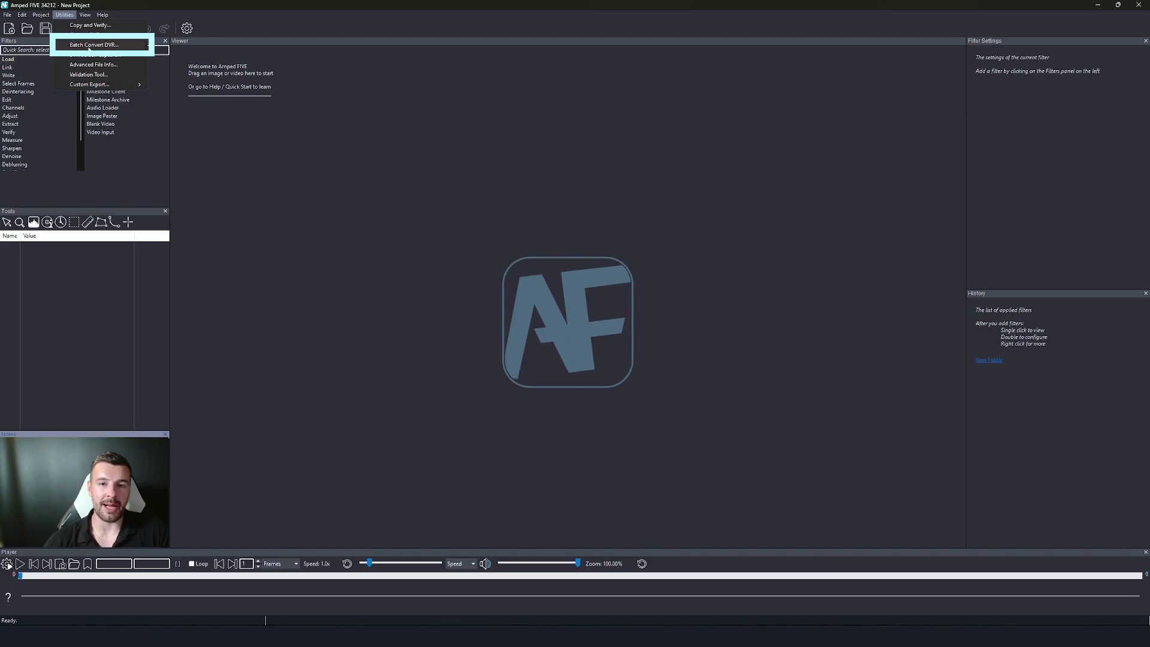
pyautogui.click(89, 45)
pyautogui.moveTo(208, 45); pyautogui.dragTo(563, 151)
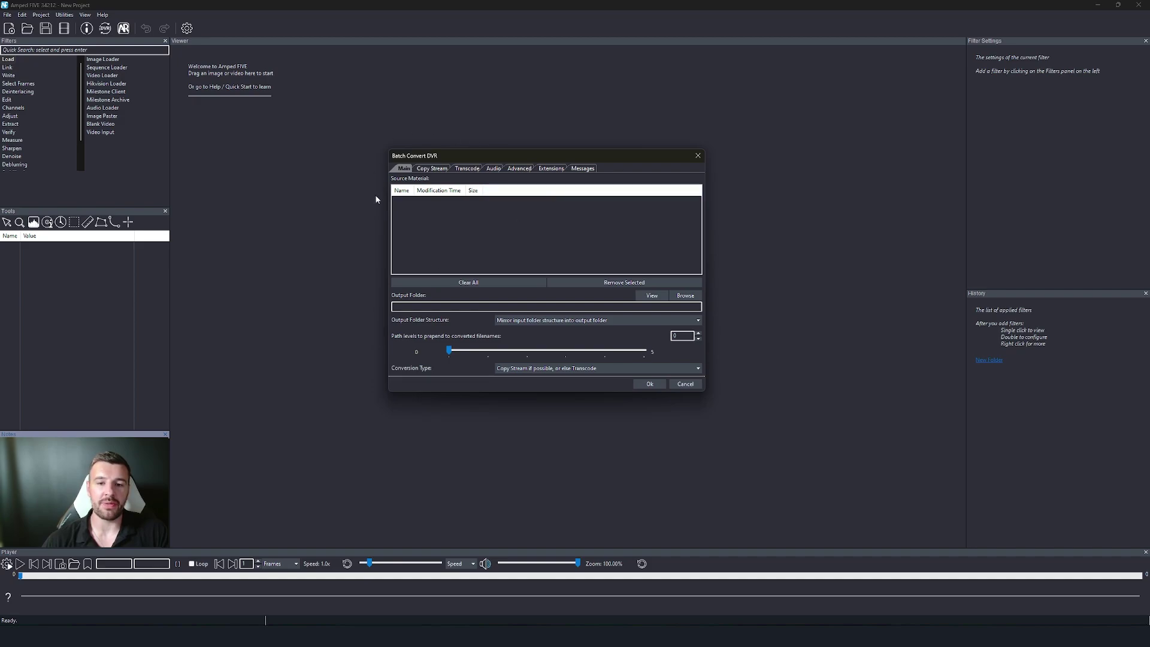
# Step: Review the Copy Stream, Transcode, Audio and Advanced settings of the batch conversion, and return to the main settings
pyautogui.click(432, 170)
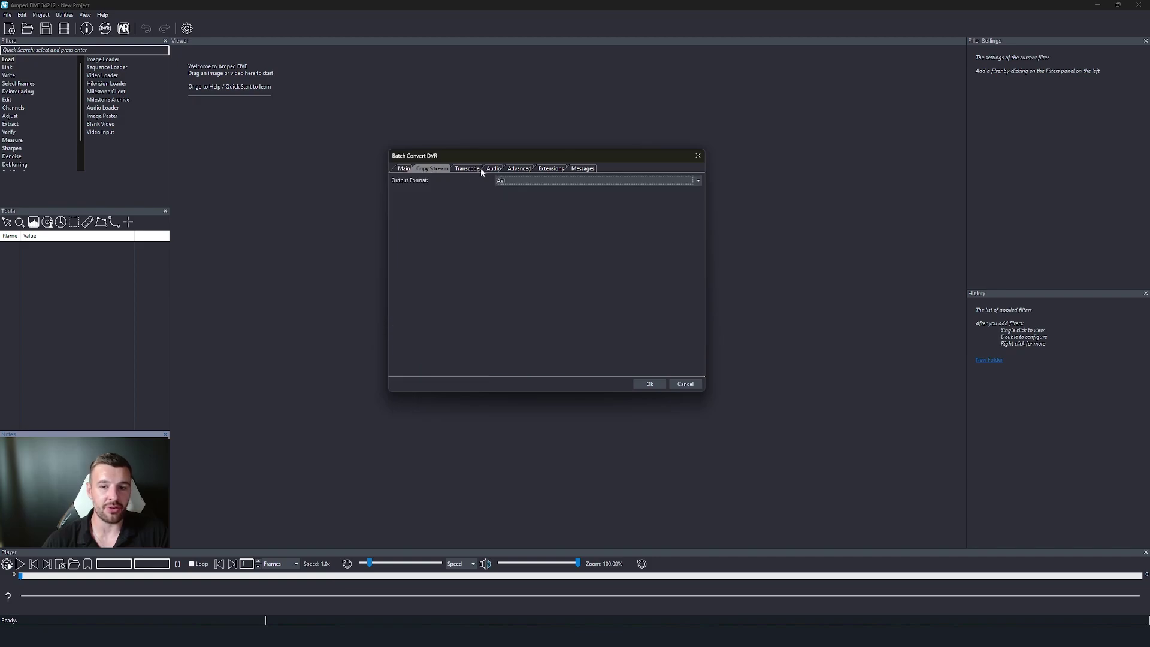
pyautogui.click(468, 170)
pyautogui.click(494, 171)
pyautogui.click(524, 169)
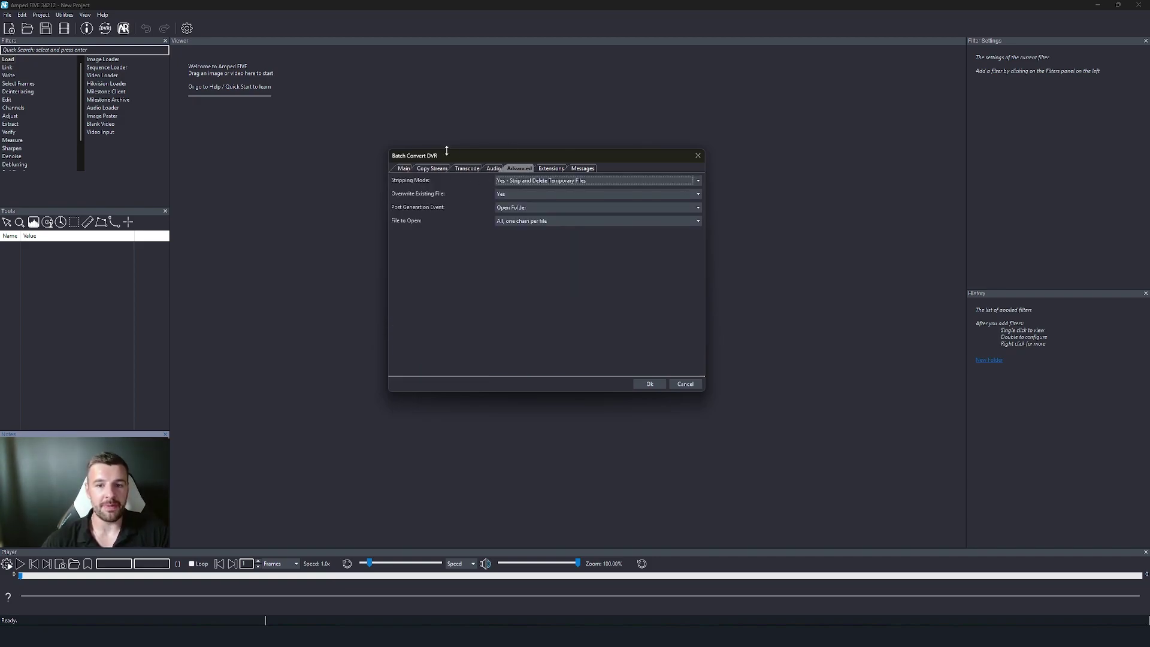
pyautogui.click(405, 170)
# Step: Examine the contents of Folder 1, Folder 2 and Folder 3 inside the Source Material folder in File Explorer
pyautogui.moveTo(555, 155); pyautogui.dragTo(518, 145)
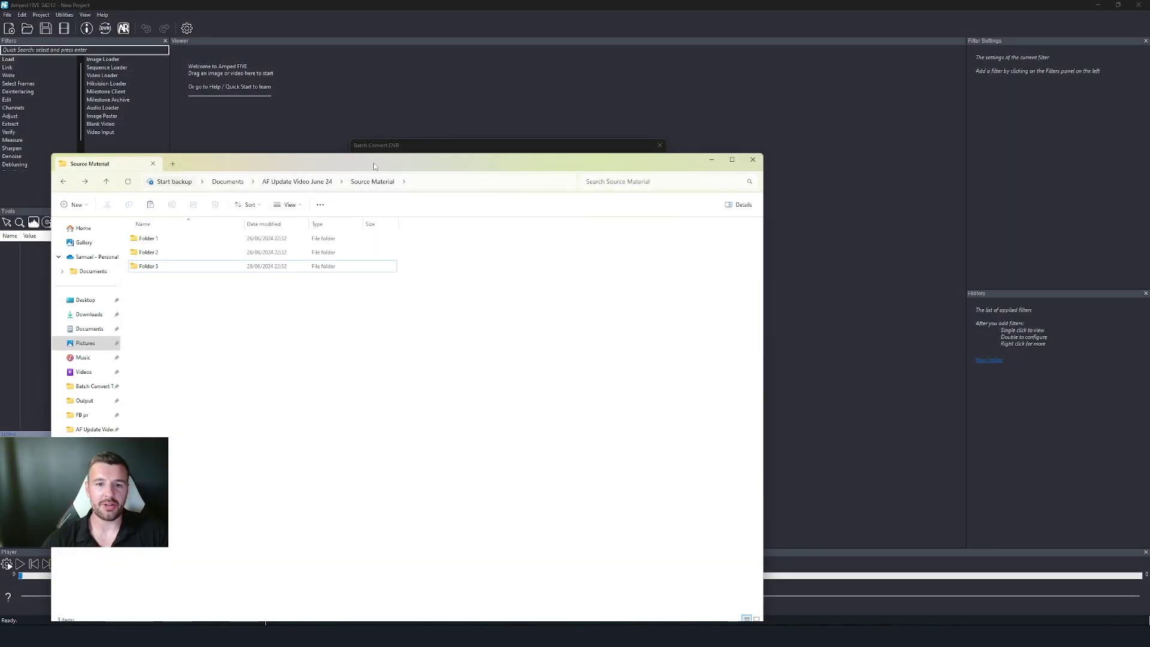
pyautogui.moveTo(374, 166); pyautogui.dragTo(576, 190)
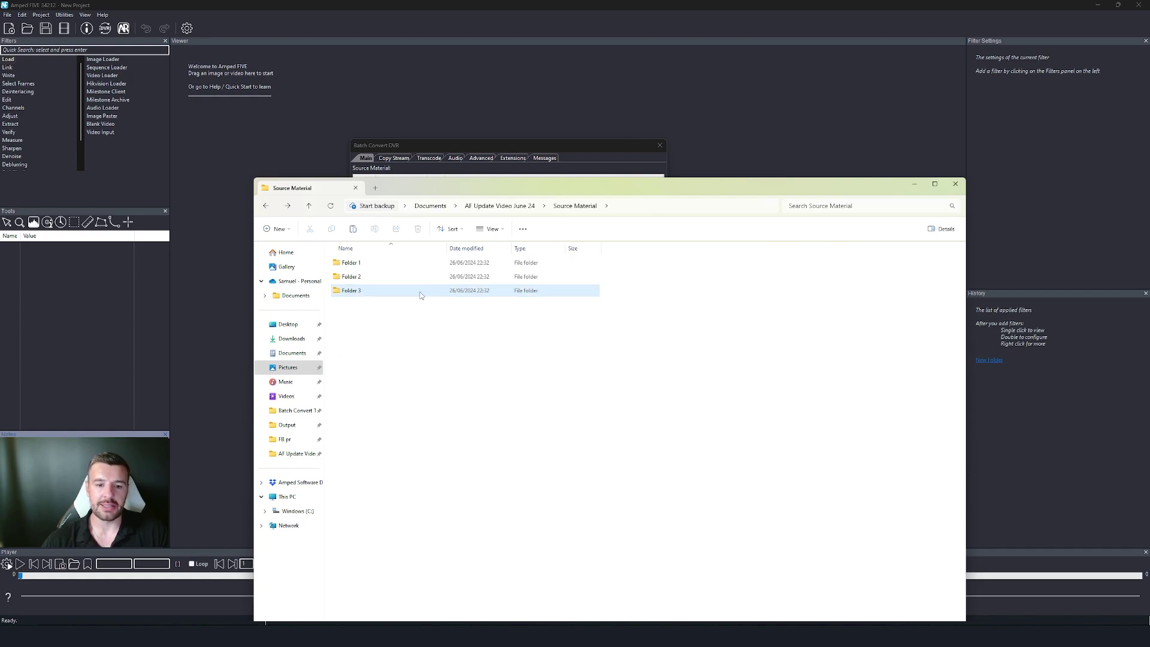
pyautogui.click(385, 266)
pyautogui.doubleClick(385, 266)
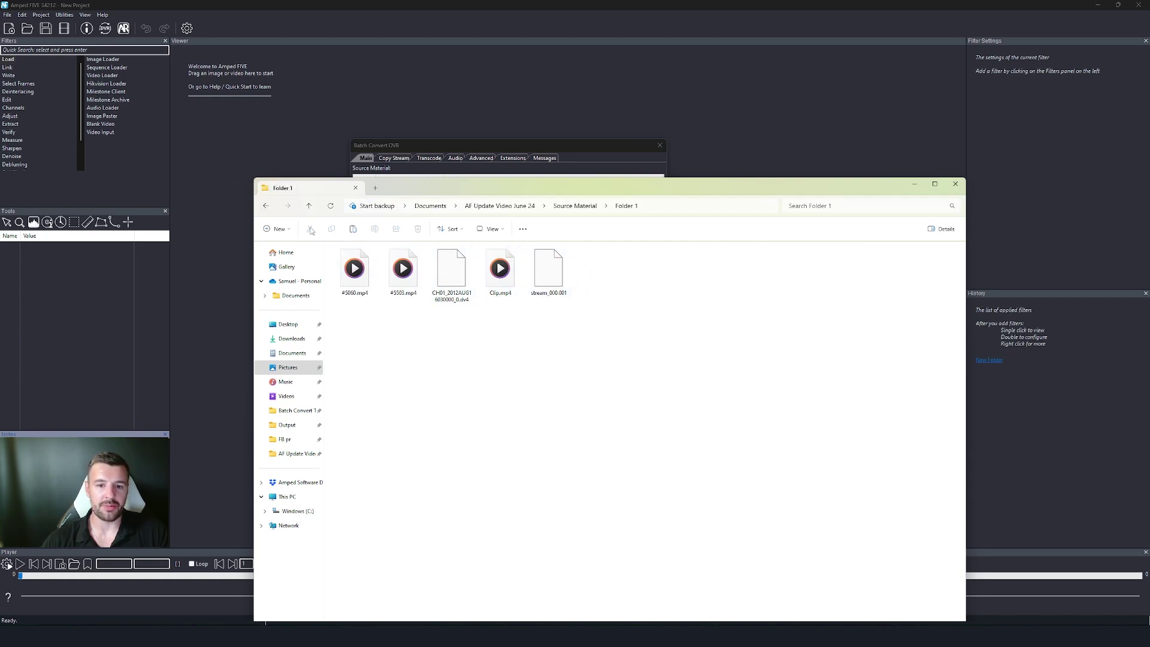
pyautogui.click(265, 206)
pyautogui.doubleClick(372, 275)
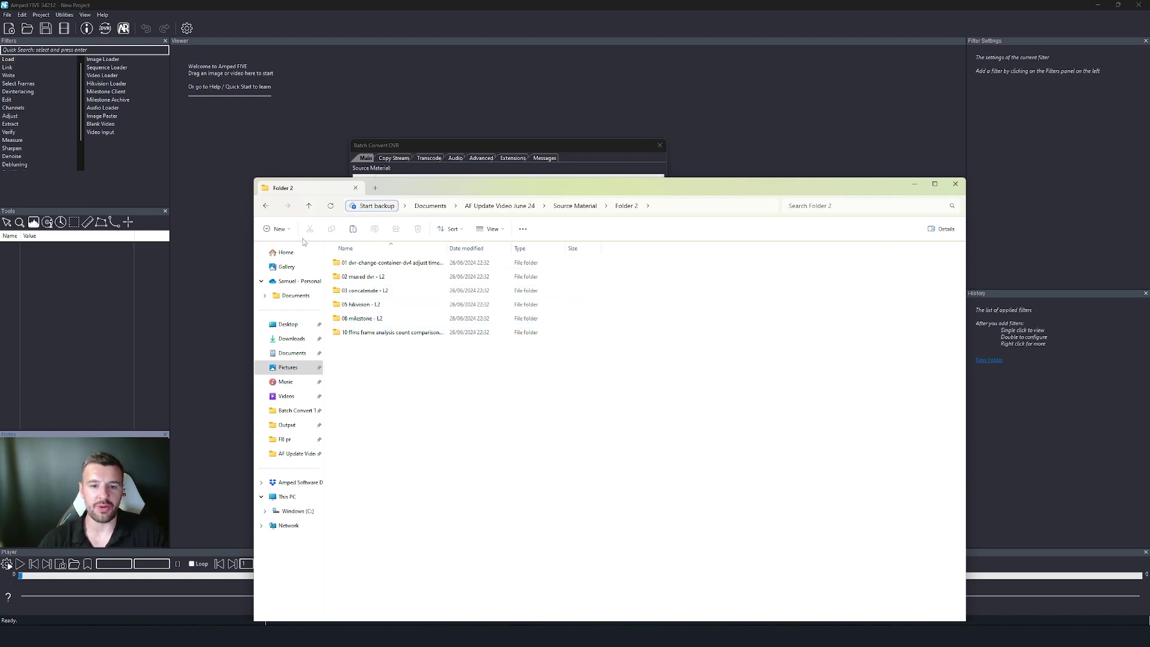
pyautogui.click(265, 206)
pyautogui.doubleClick(365, 290)
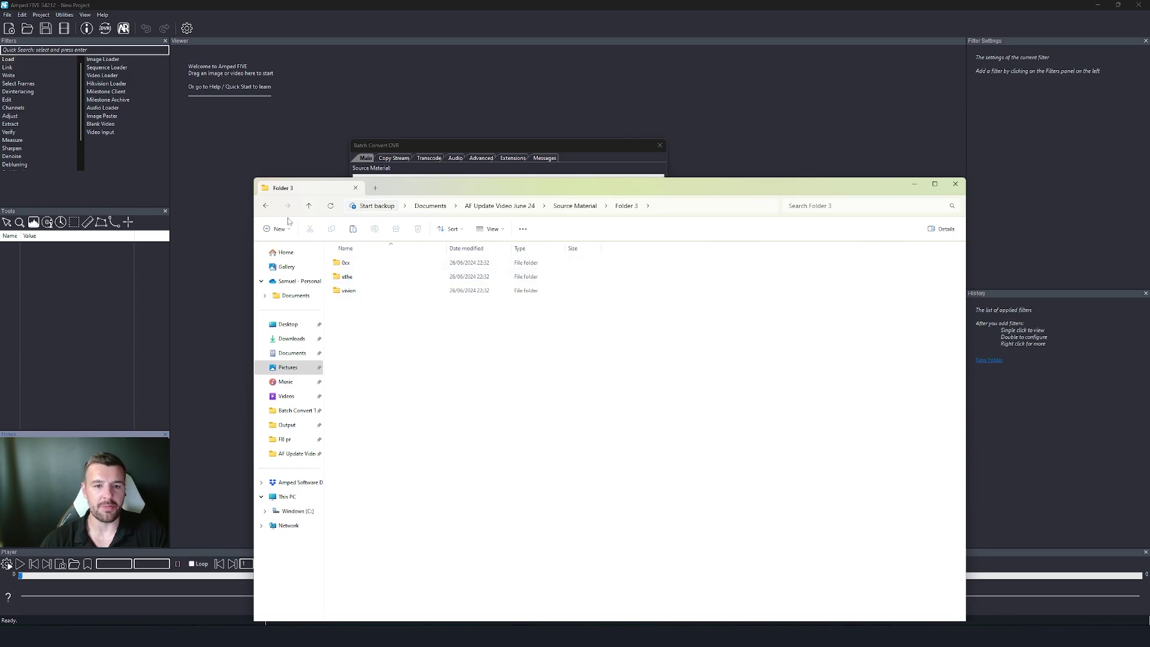
pyautogui.click(266, 206)
pyautogui.click(266, 206)
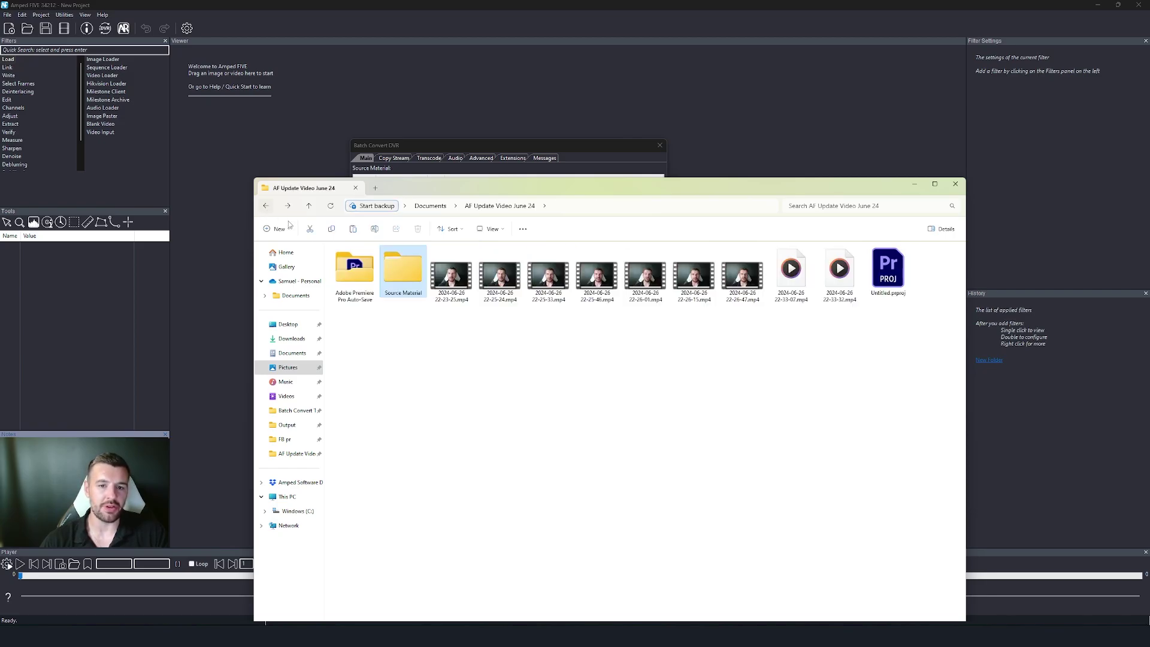
pyautogui.click(288, 206)
# Step: Add Folder 1, Folder 2 and Folder 3 from Source Material to the batch conversion's source list and enlarge the dialog
pyautogui.moveTo(429, 191); pyautogui.dragTo(512, 319)
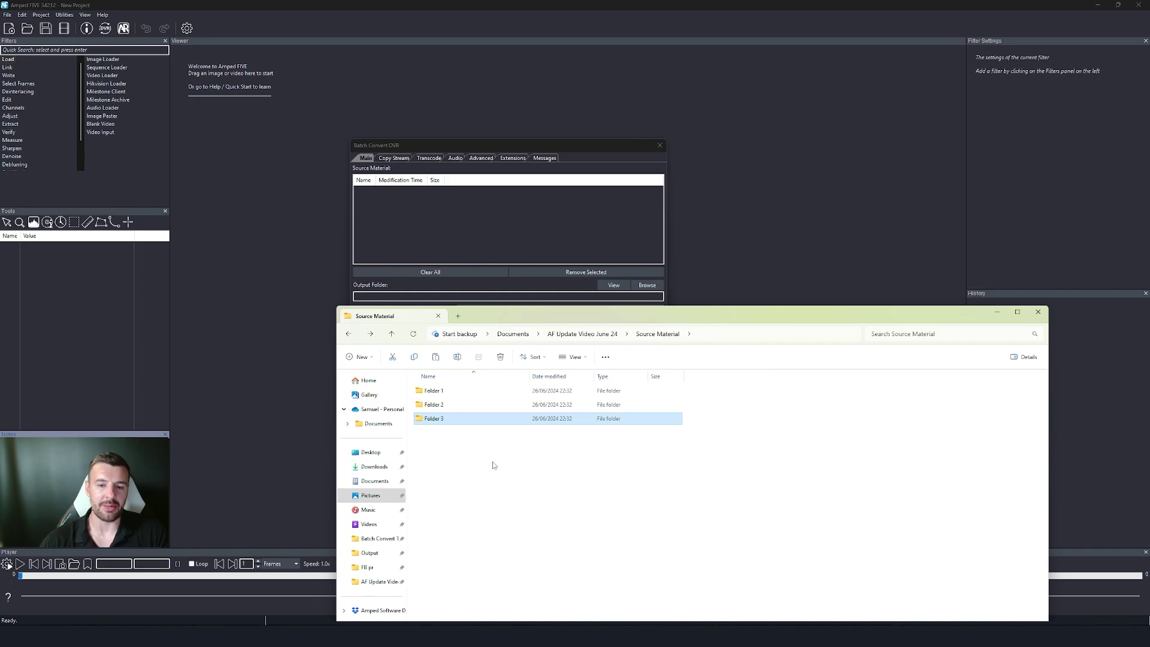
pyautogui.moveTo(492, 460); pyautogui.dragTo(422, 210)
pyautogui.click(996, 312)
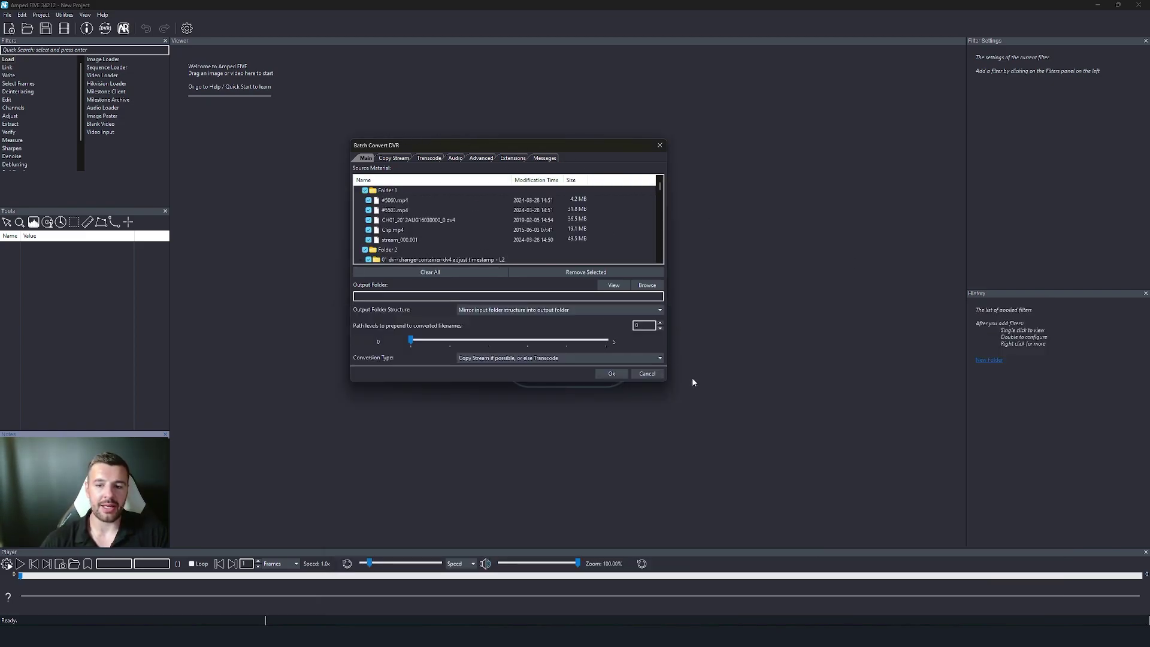
pyautogui.moveTo(666, 380); pyautogui.dragTo(903, 544)
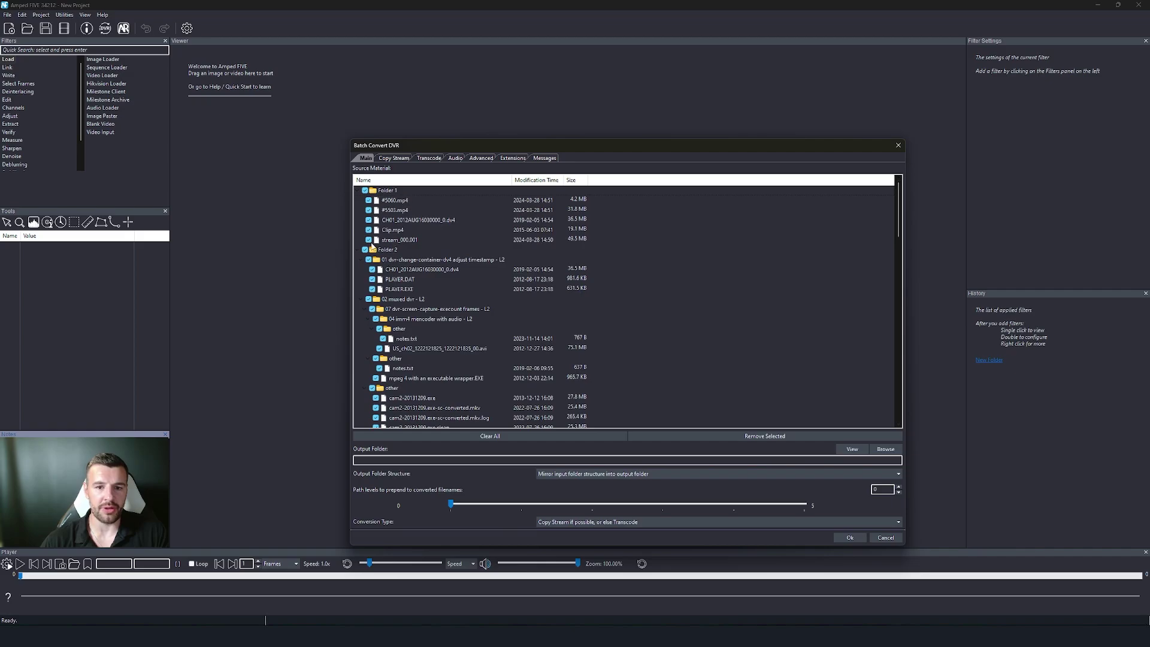
# Step: Collapse and expand Folder 1, Folder 2 and Folder 3 in the source material list to examine their subfolders and files
pyautogui.click(358, 190)
pyautogui.click(358, 200)
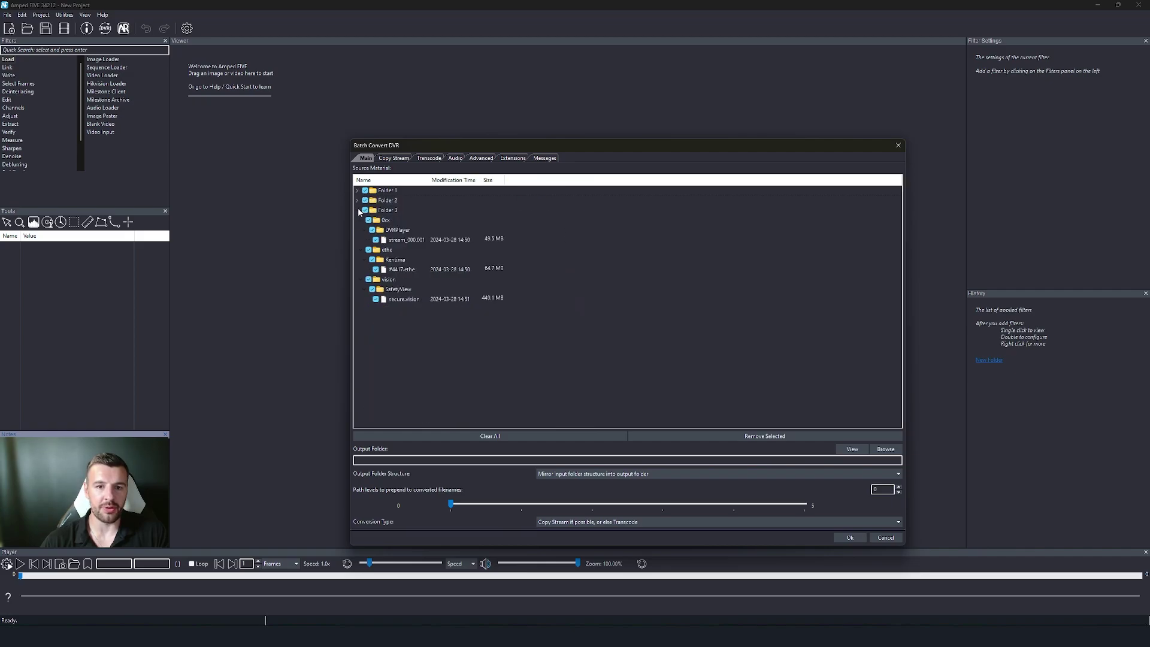
pyautogui.click(357, 210)
pyautogui.click(358, 200)
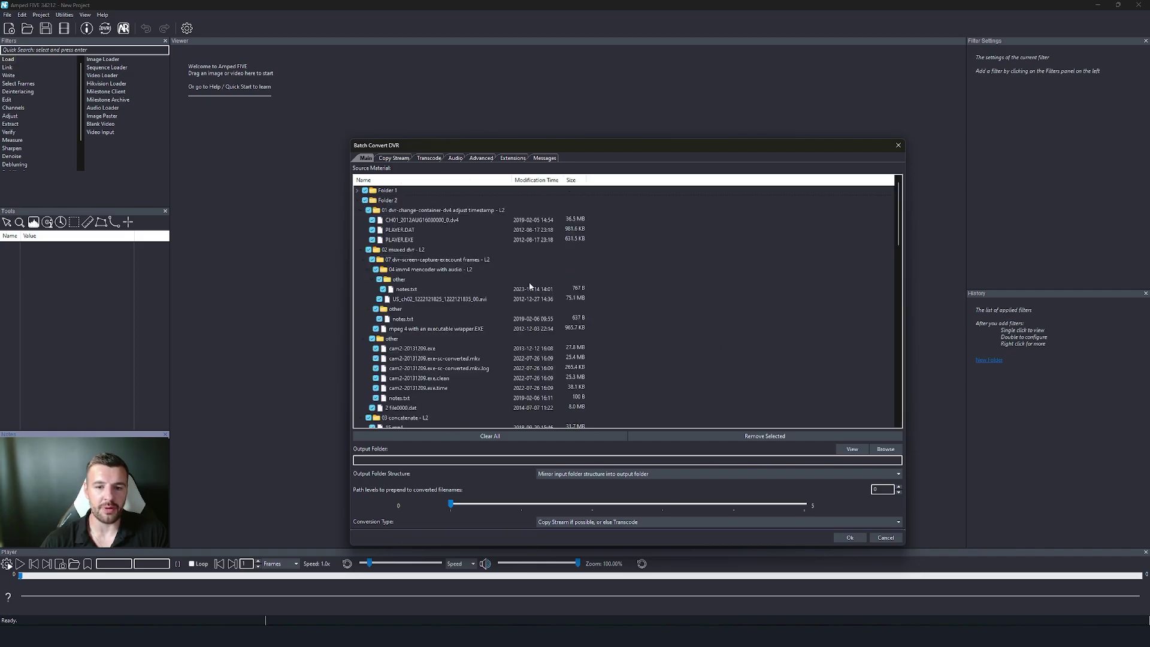
pyautogui.click(358, 200)
pyautogui.click(357, 209)
pyautogui.click(357, 210)
pyautogui.click(367, 212)
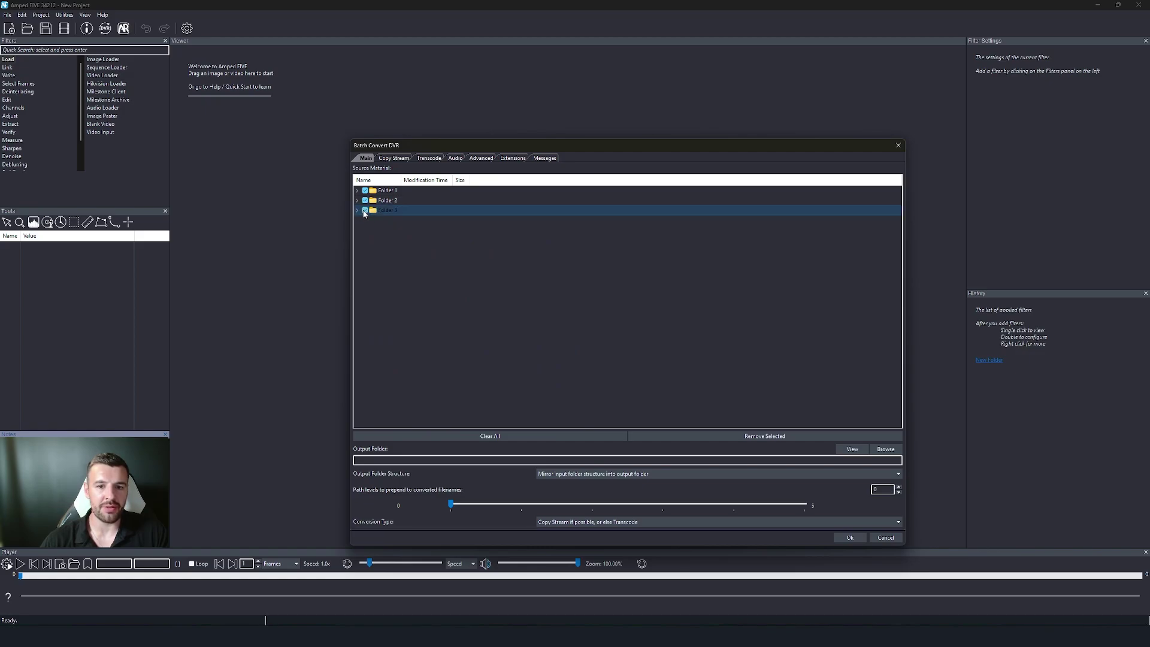
pyautogui.click(357, 210)
pyautogui.click(358, 200)
pyautogui.click(357, 189)
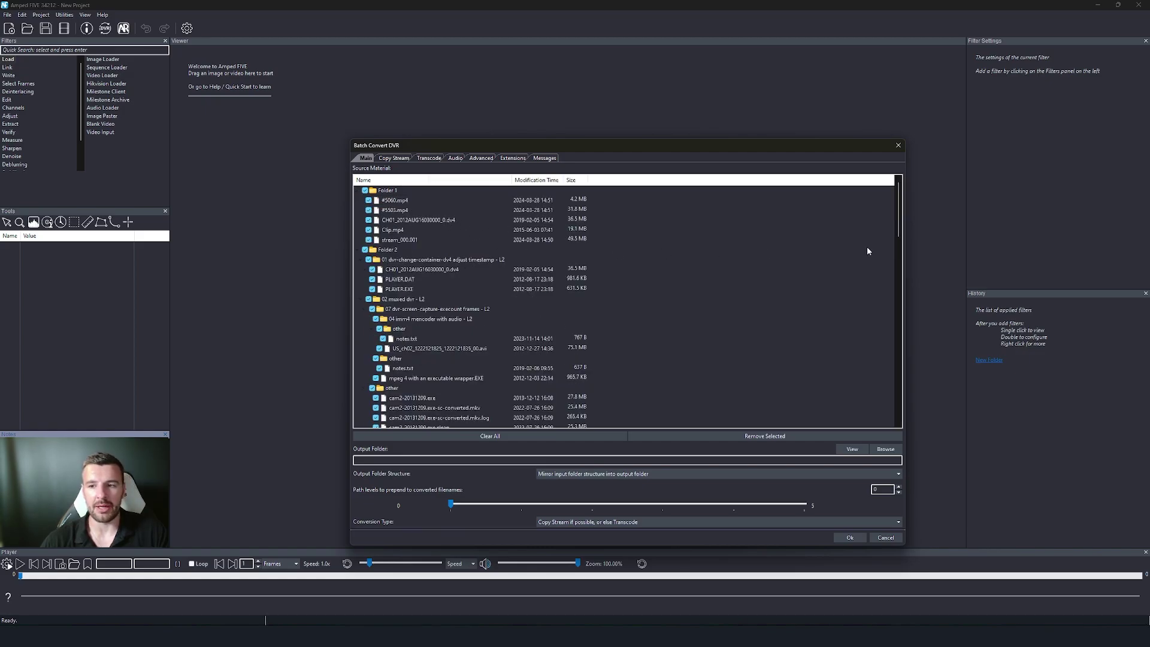
pyautogui.moveTo(898, 215); pyautogui.dragTo(897, 183)
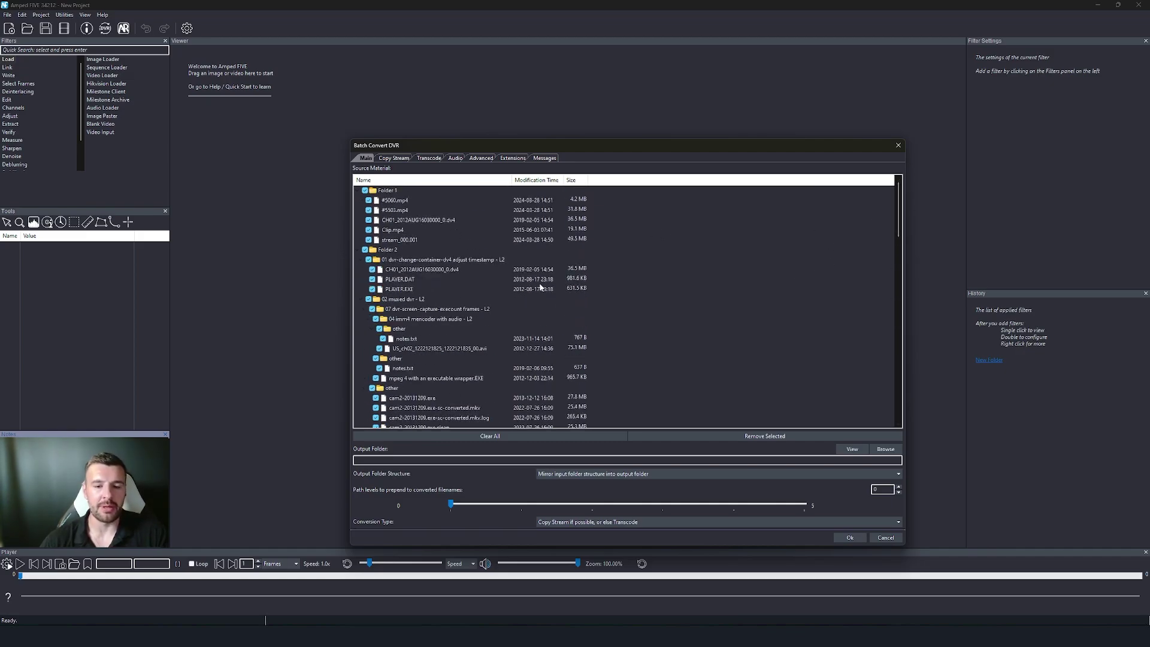
# Step: Try excluding Folder 2 from the conversion, include it again and look through the source file list
pyautogui.click(365, 249)
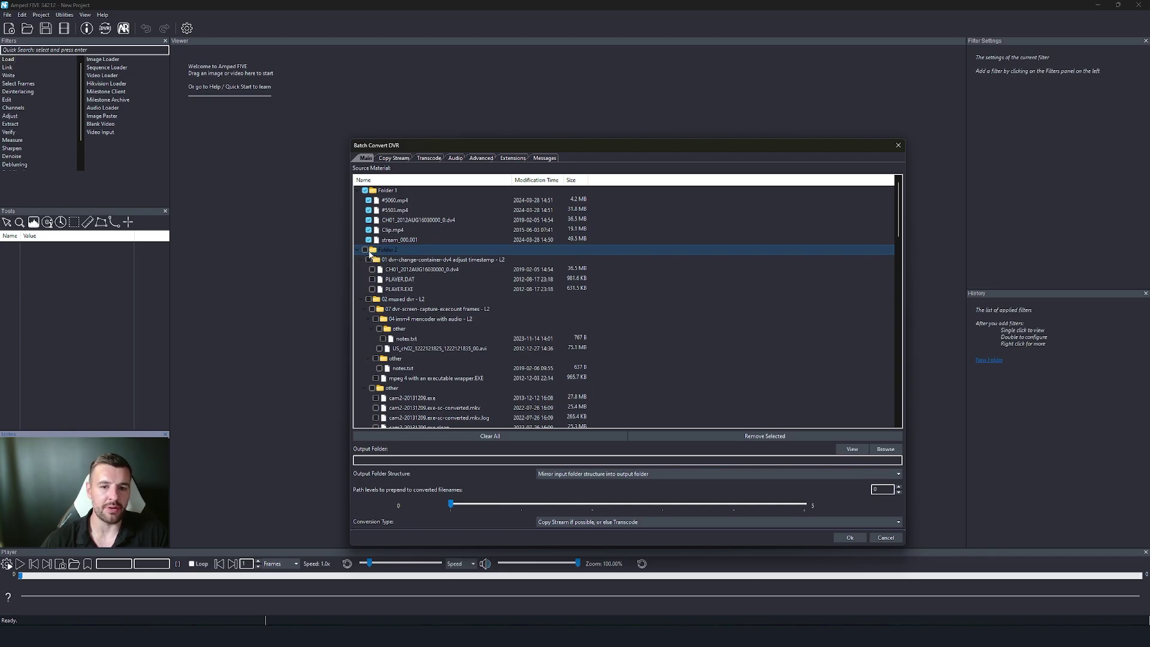
pyautogui.click(364, 250)
pyautogui.moveTo(899, 228)
pyautogui.mouseDown()
pyautogui.moveTo(883, 309)
pyautogui.moveTo(889, 416)
pyautogui.moveTo(883, 224)
pyautogui.mouseUp()
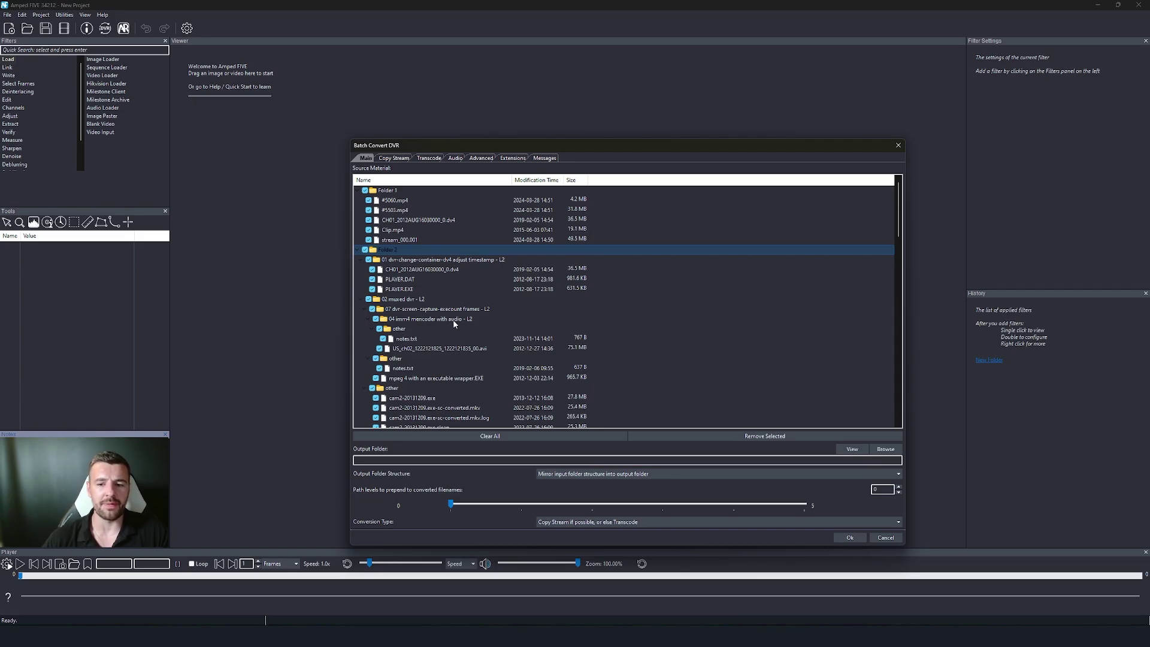
pyautogui.moveTo(898, 219); pyautogui.dragTo(899, 252)
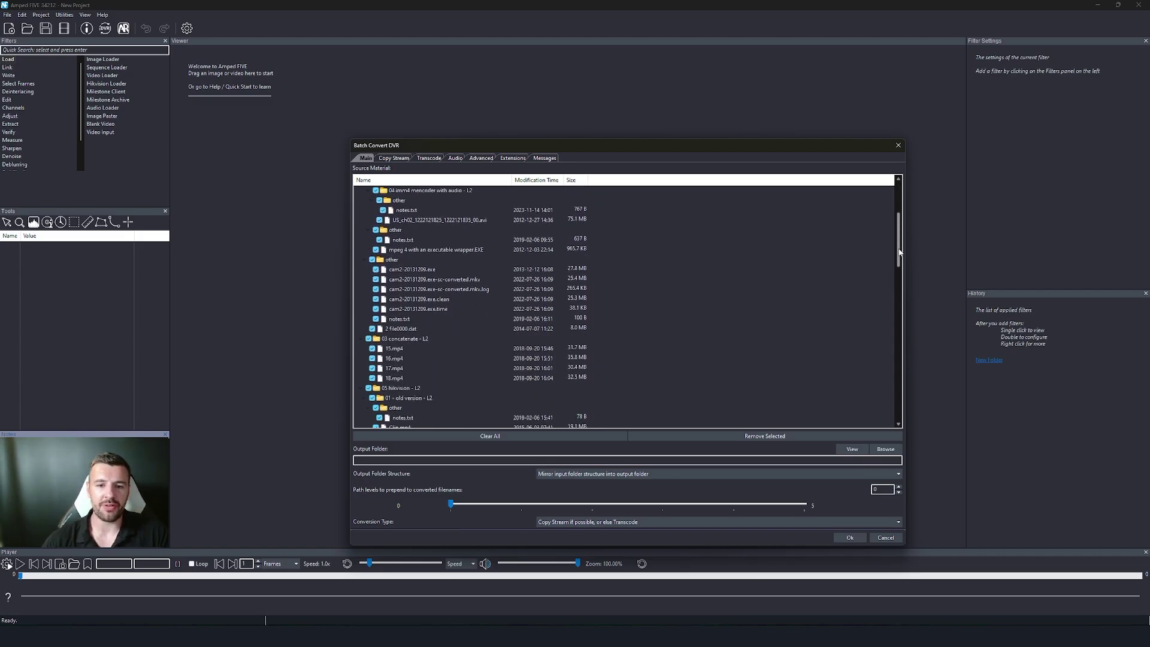
pyautogui.scroll(5, 883, 389)
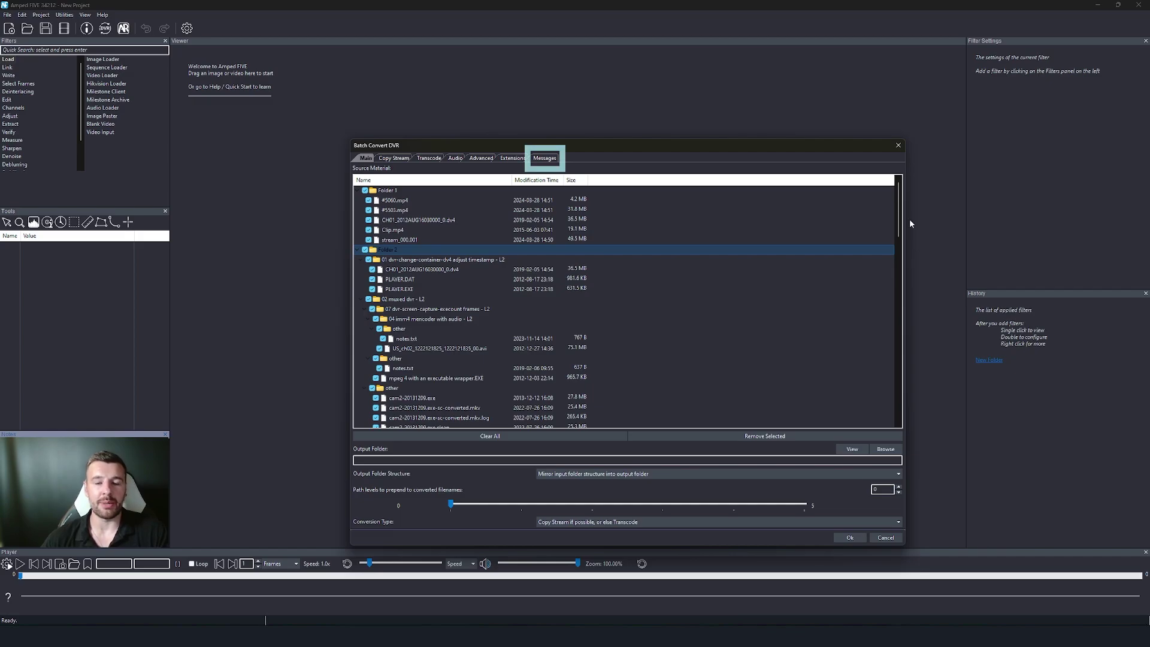
# Step: Examine the conversion messages log and the included and excluded file extensions, and return to the main conversion settings
pyautogui.click(544, 158)
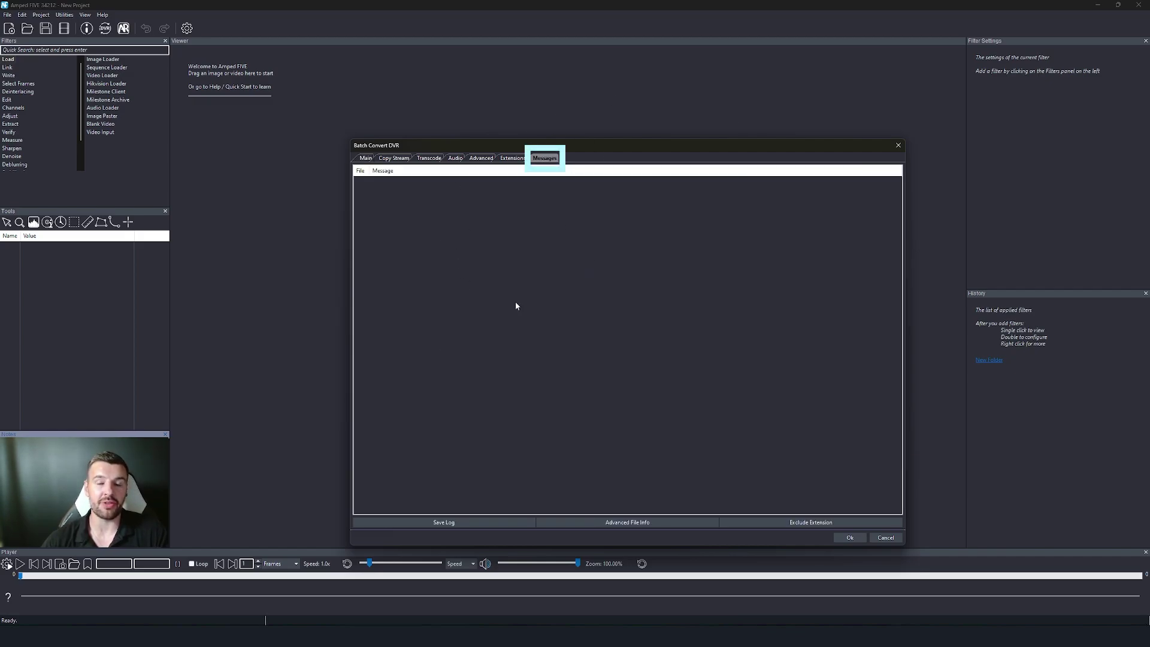
pyautogui.click(365, 158)
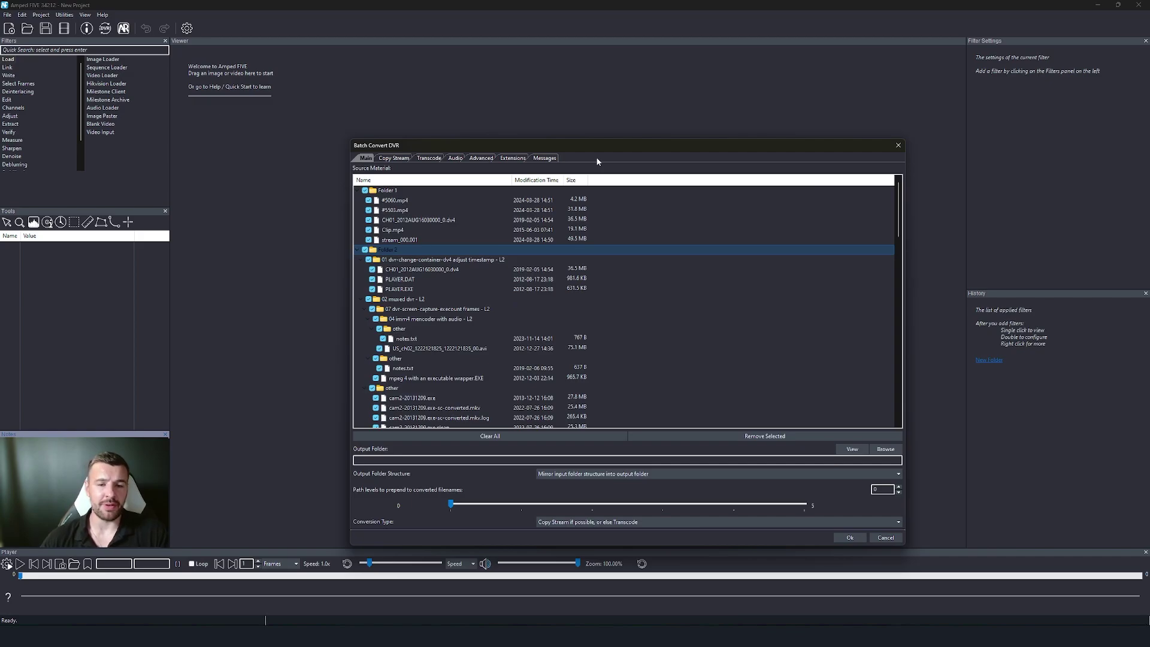
pyautogui.click(513, 157)
pyautogui.moveTo(368, 282); pyautogui.dragTo(346, 285)
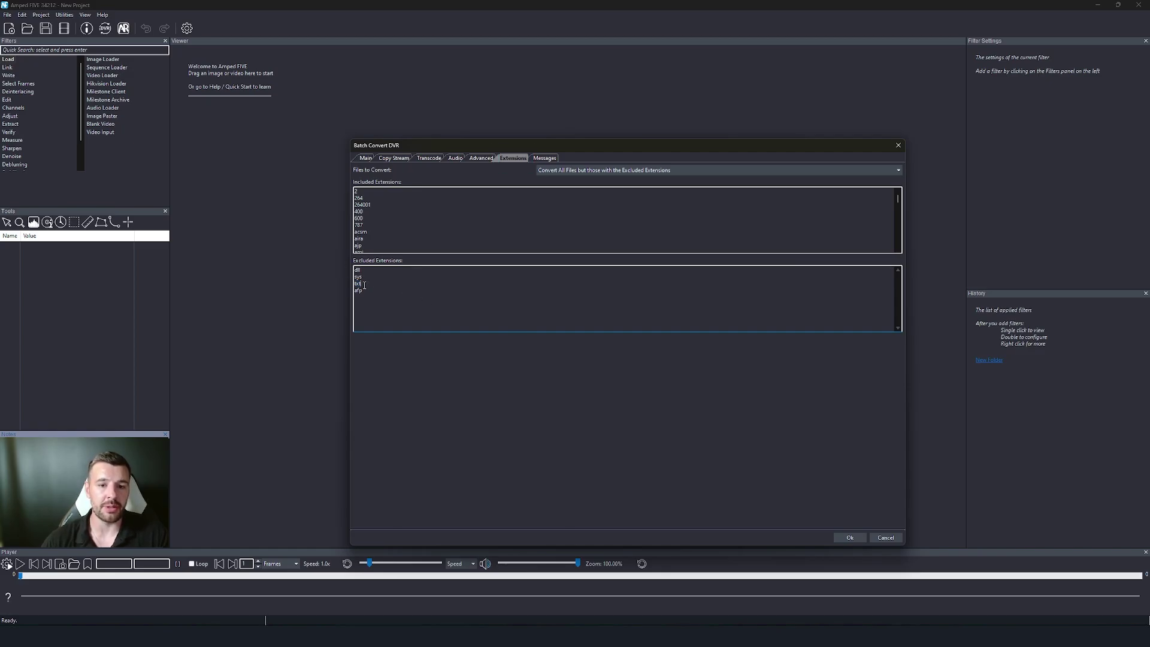
pyautogui.click(364, 160)
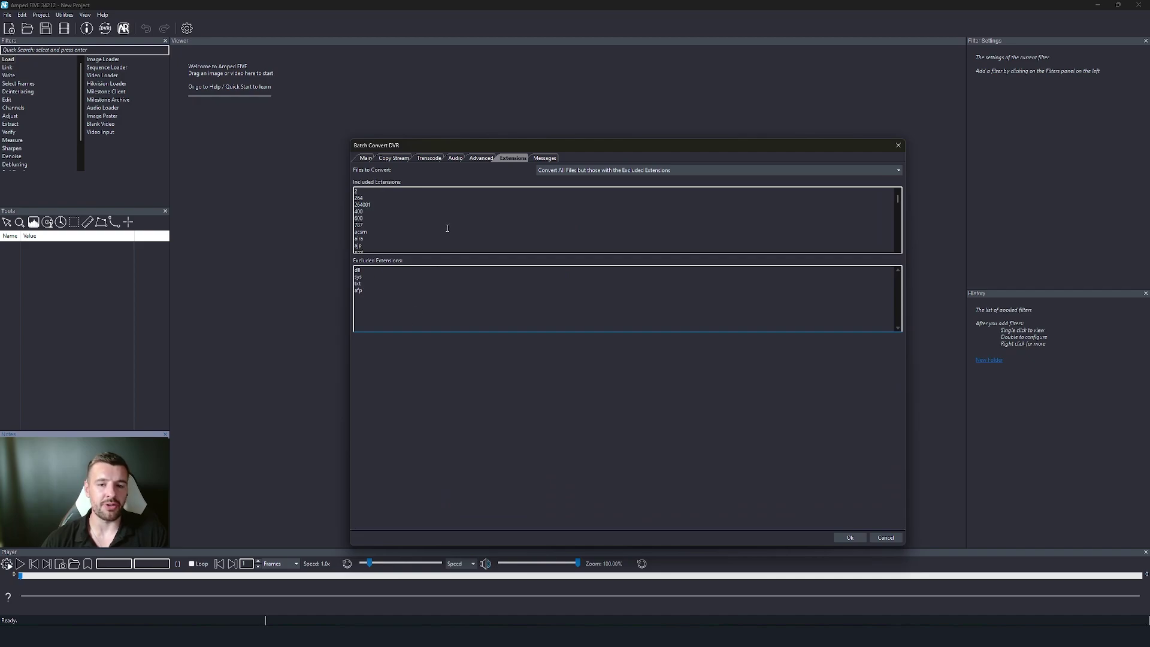
pyautogui.click(542, 158)
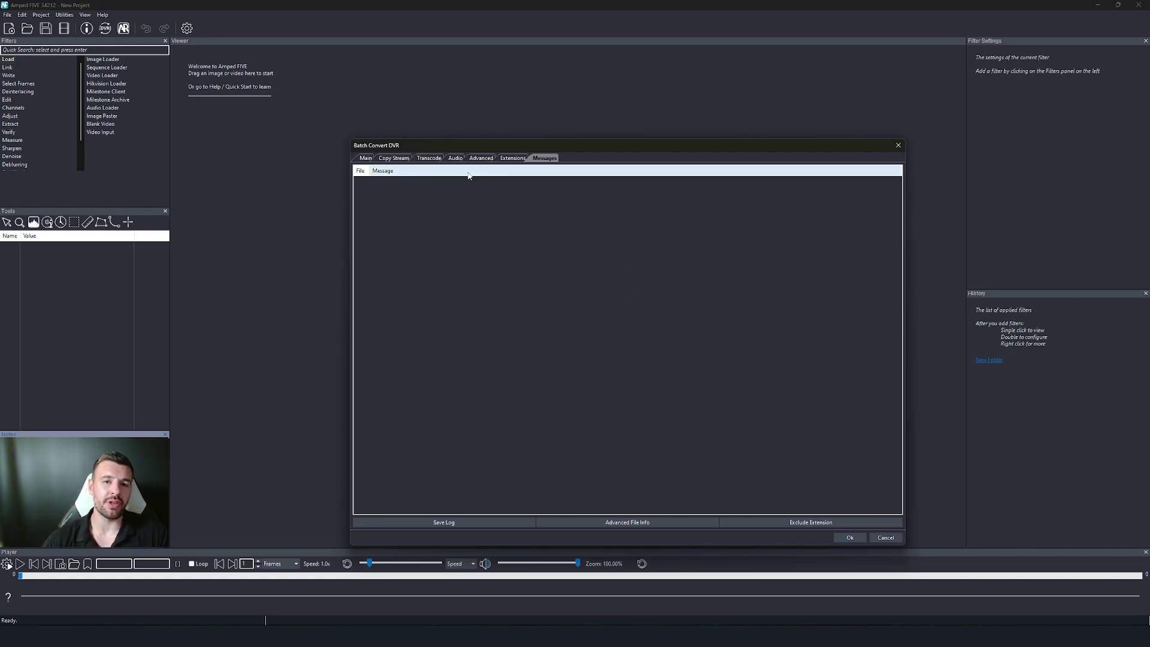
pyautogui.click(512, 158)
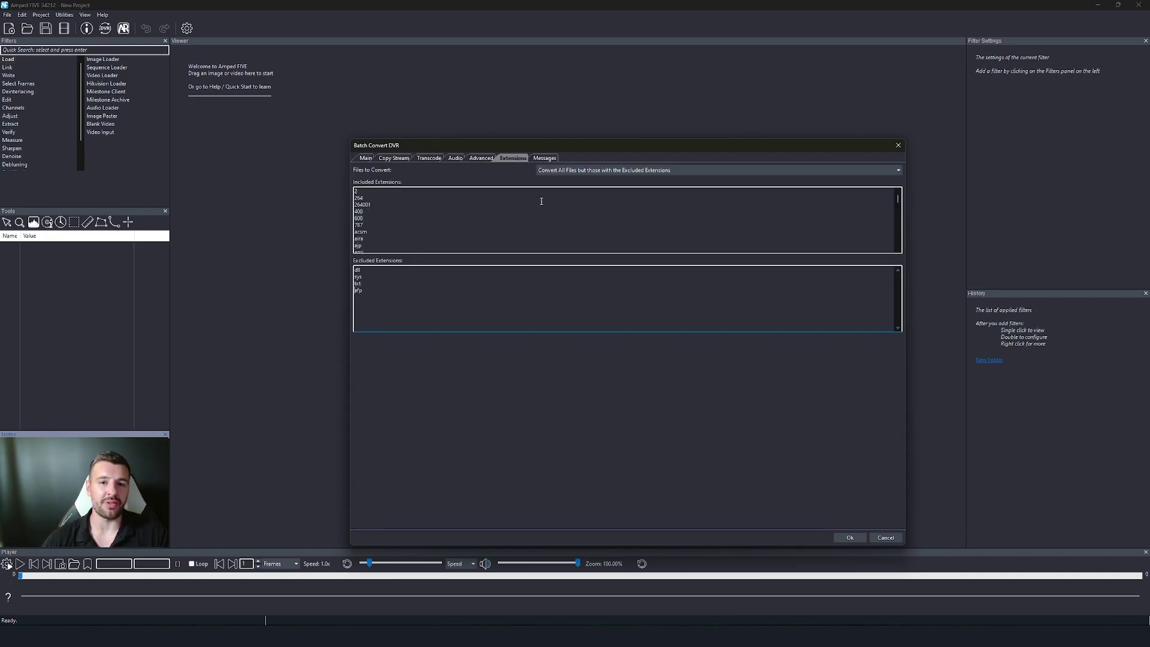
pyautogui.click(544, 157)
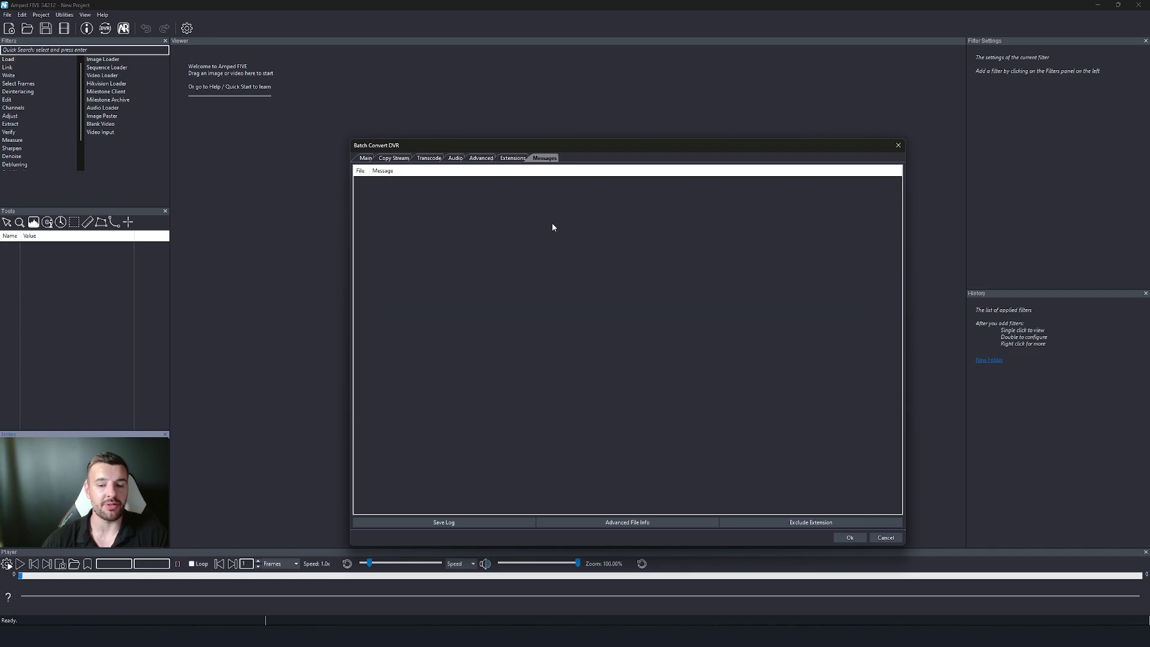
pyautogui.click(365, 158)
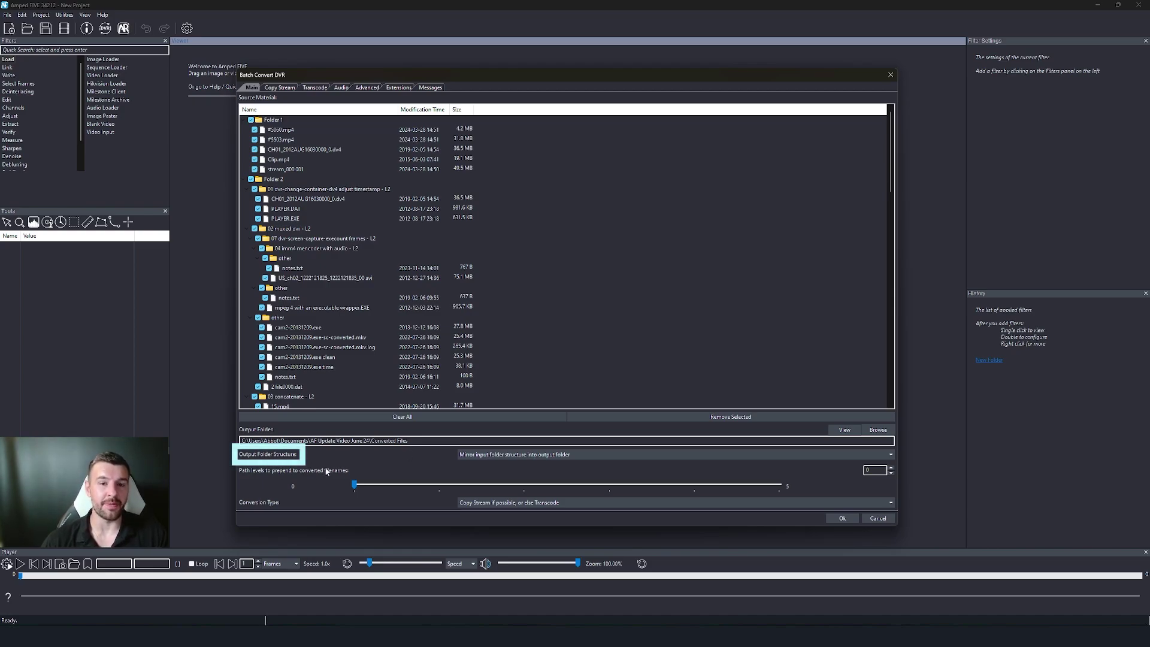
# Step: Review the output folder structure options and set the conversion type to Copy Stream if possible, or else Transcode
pyautogui.click(611, 454)
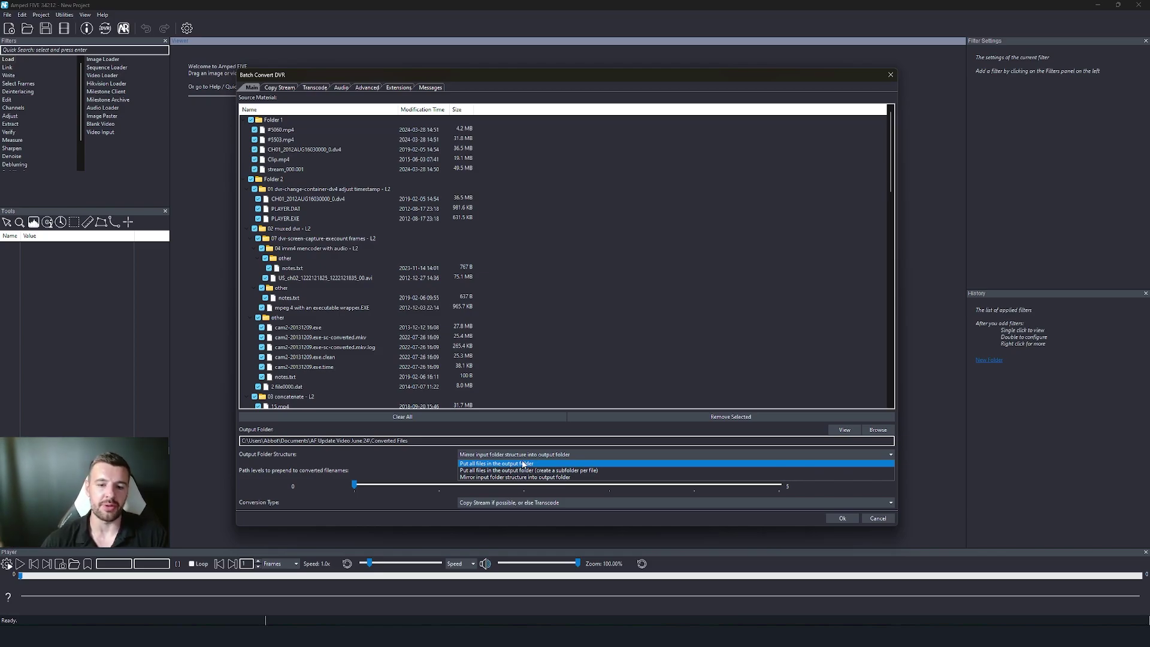
pyautogui.click(441, 479)
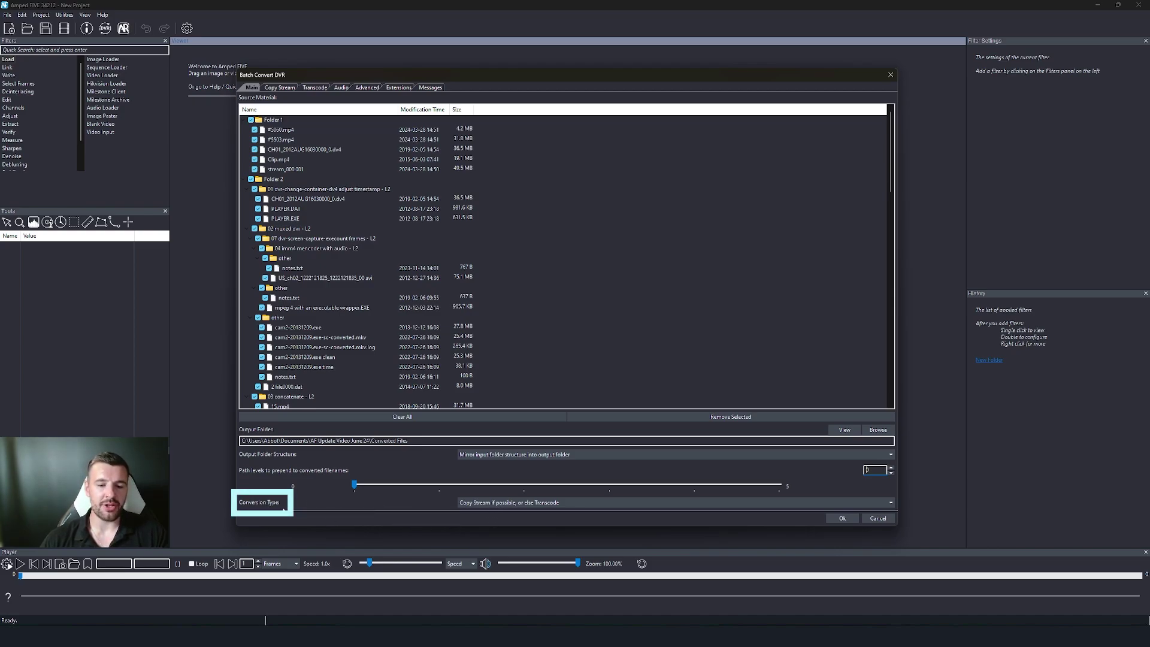
pyautogui.click(477, 504)
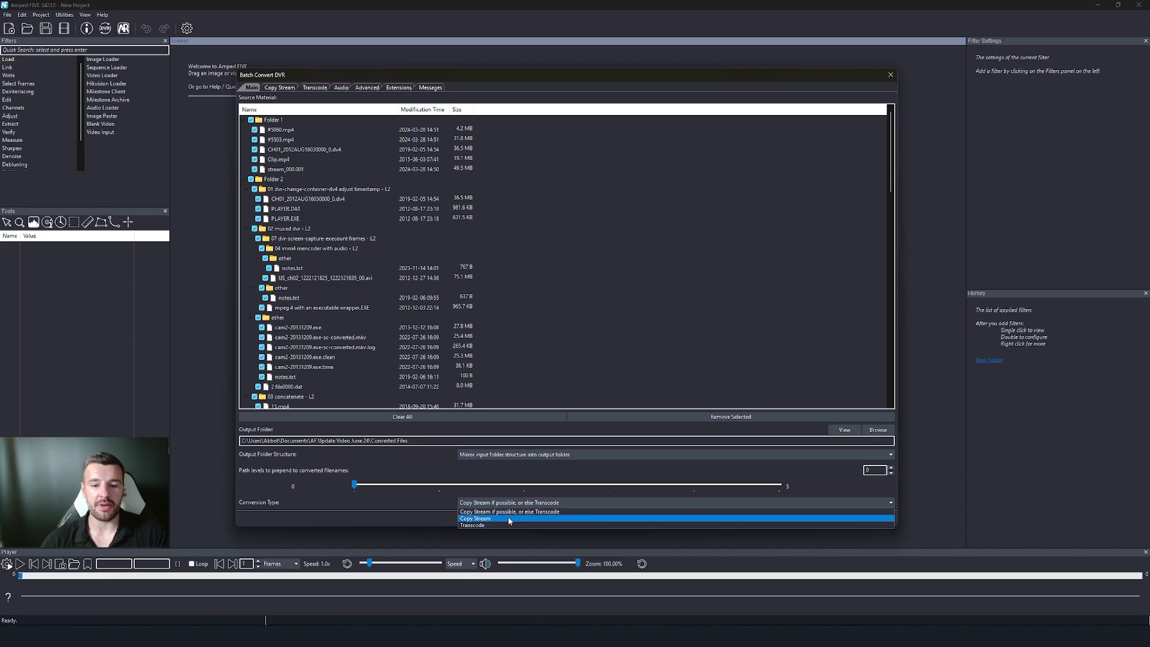
pyautogui.click(523, 513)
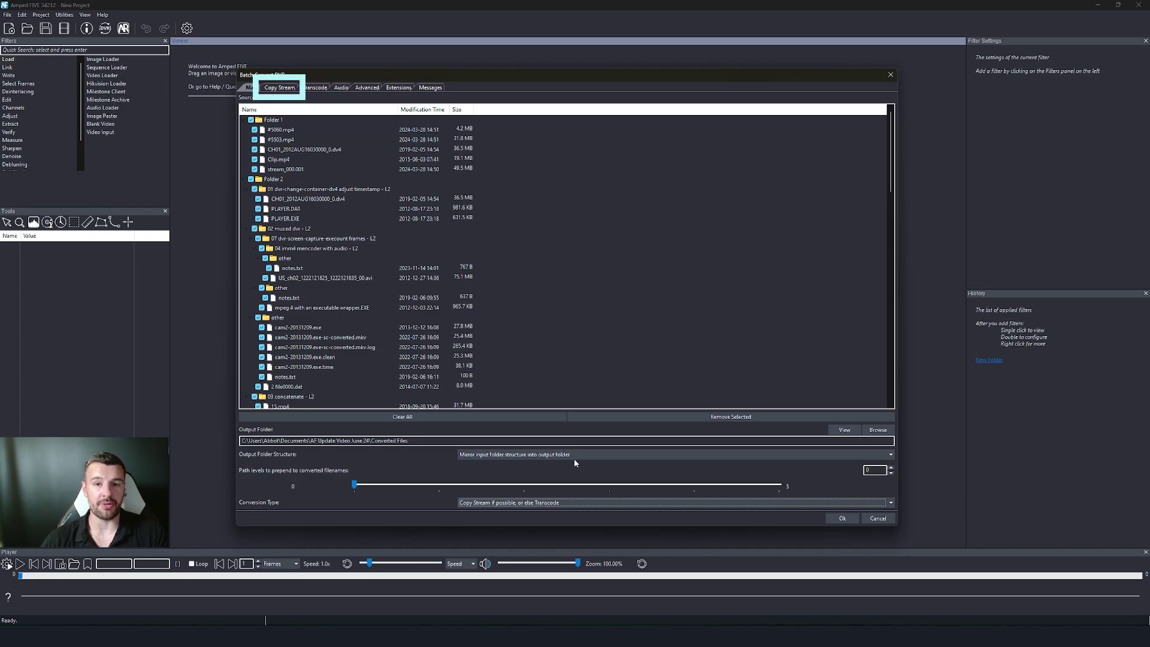
# Step: Set the Copy Stream output format to MKV
pyautogui.click(291, 89)
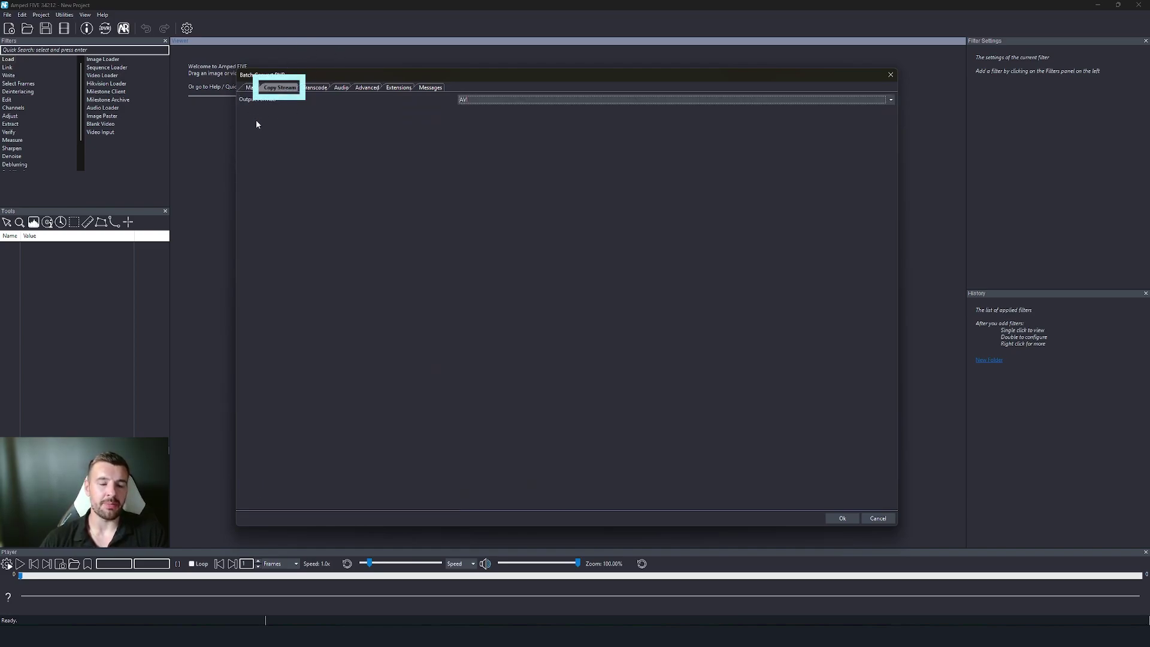
pyautogui.click(472, 100)
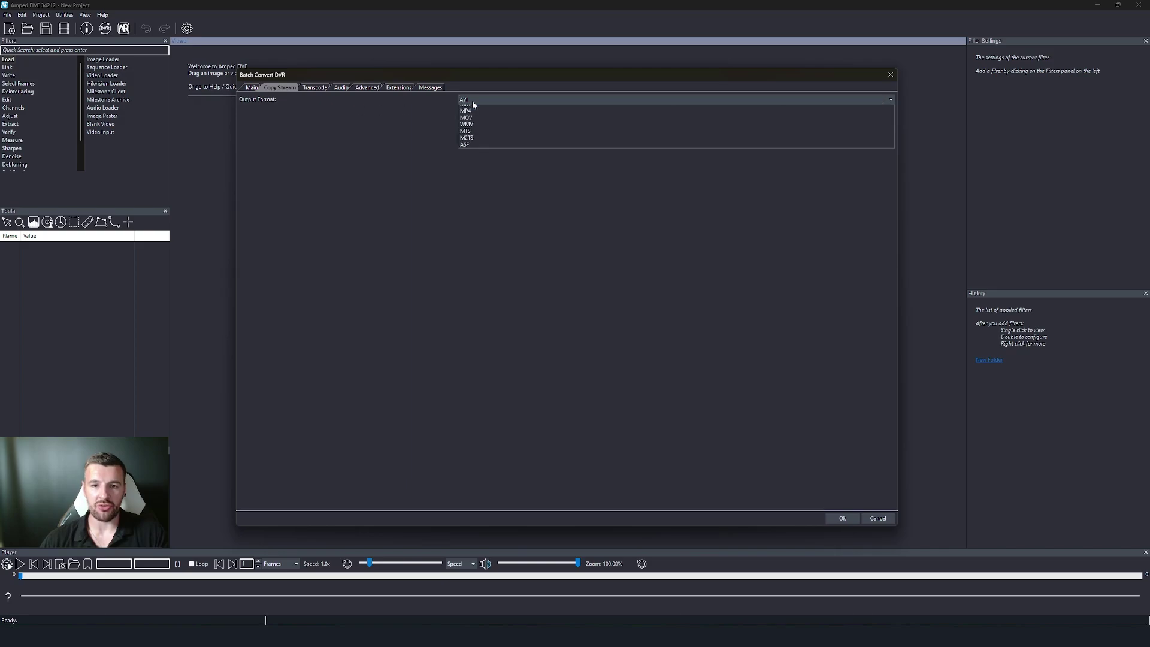
pyautogui.click(490, 116)
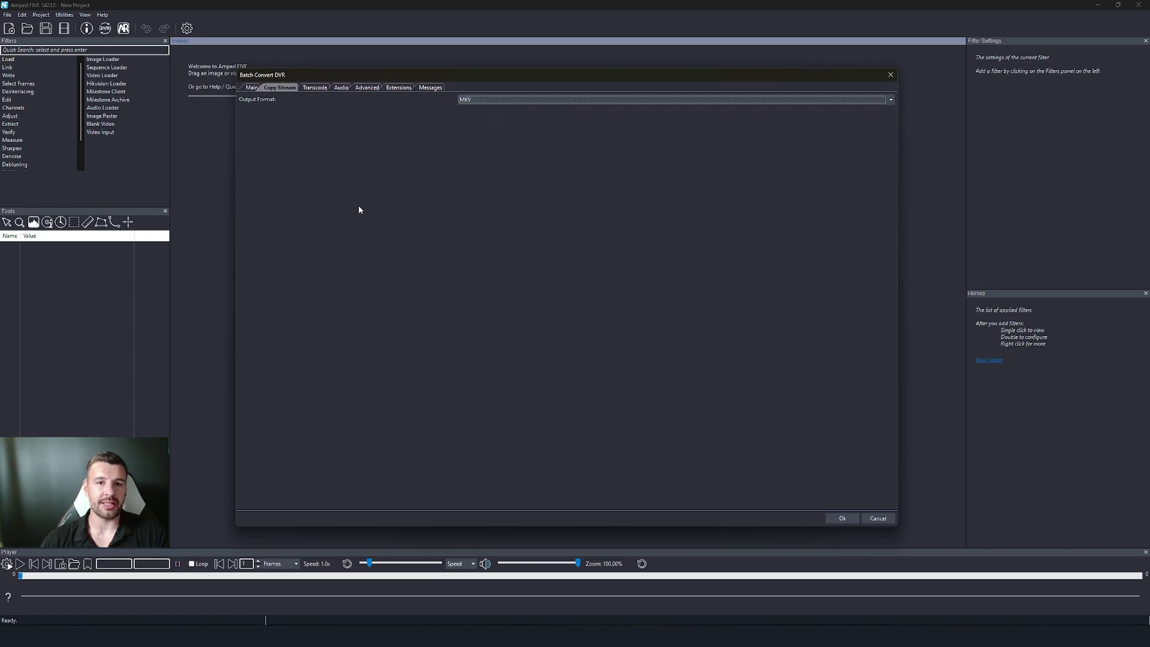
# Step: Set the Transcode output format to MKV with the H264 video codec and start the batch conversion
pyautogui.click(315, 88)
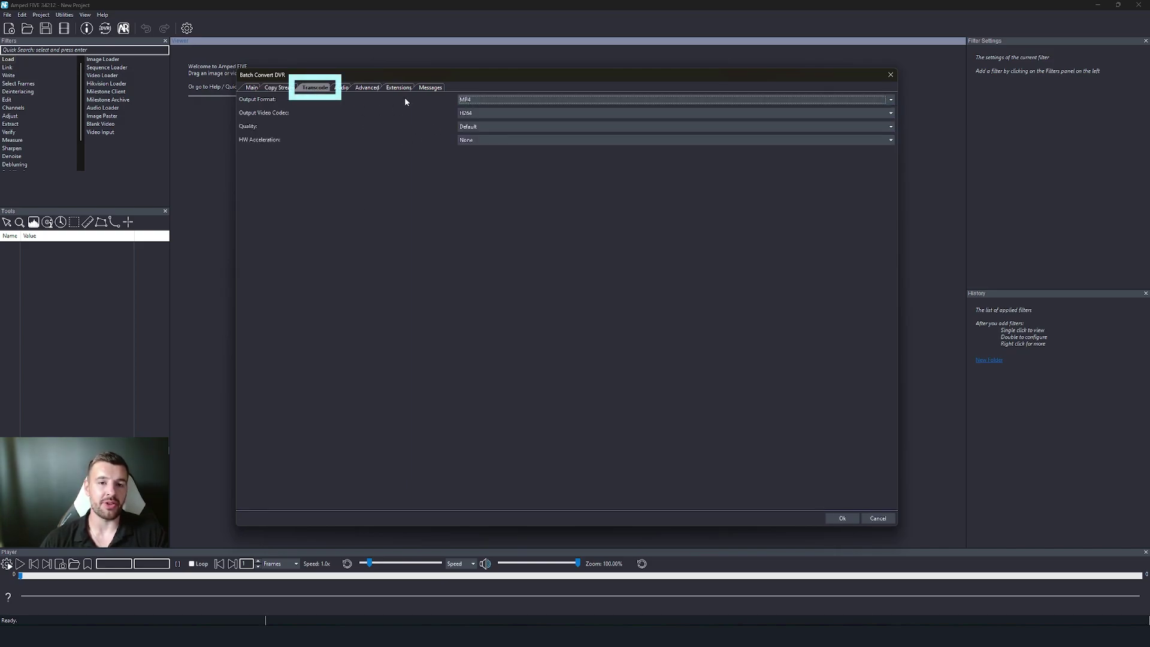
pyautogui.click(492, 101)
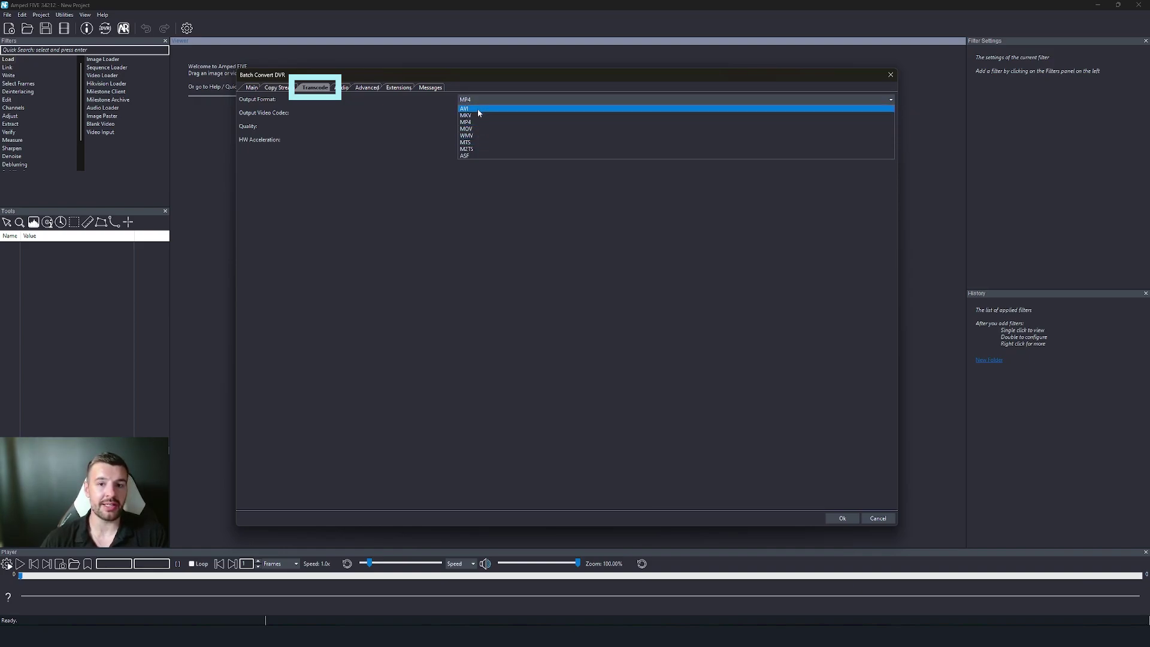
pyautogui.click(494, 115)
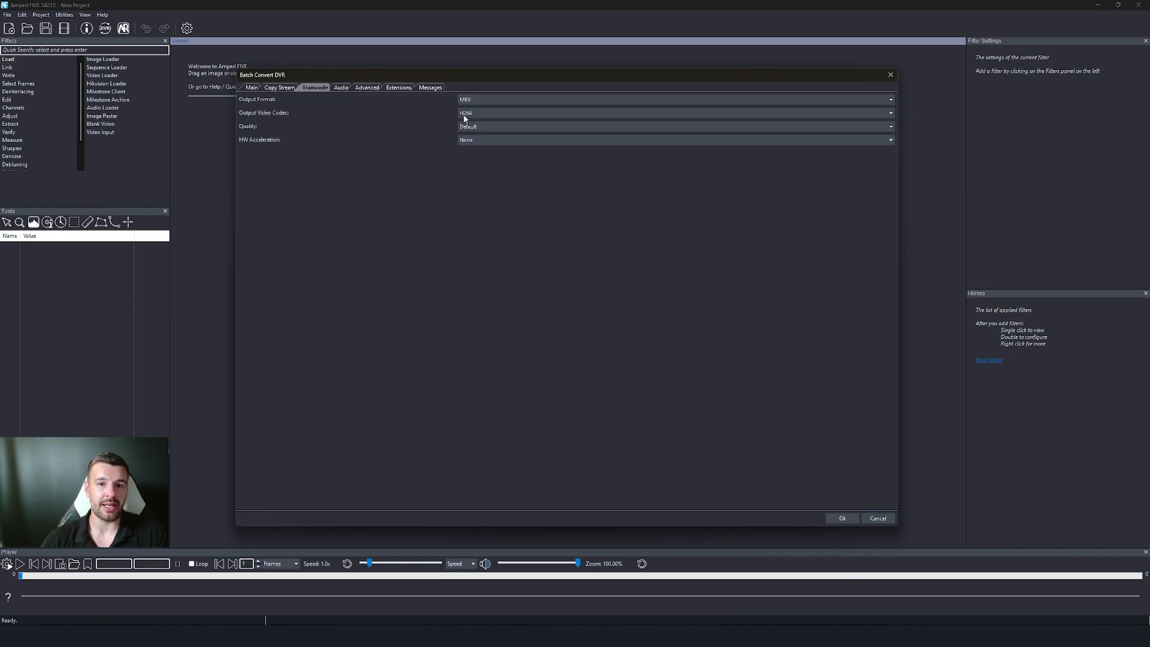
pyautogui.click(500, 113)
pyautogui.click(476, 113)
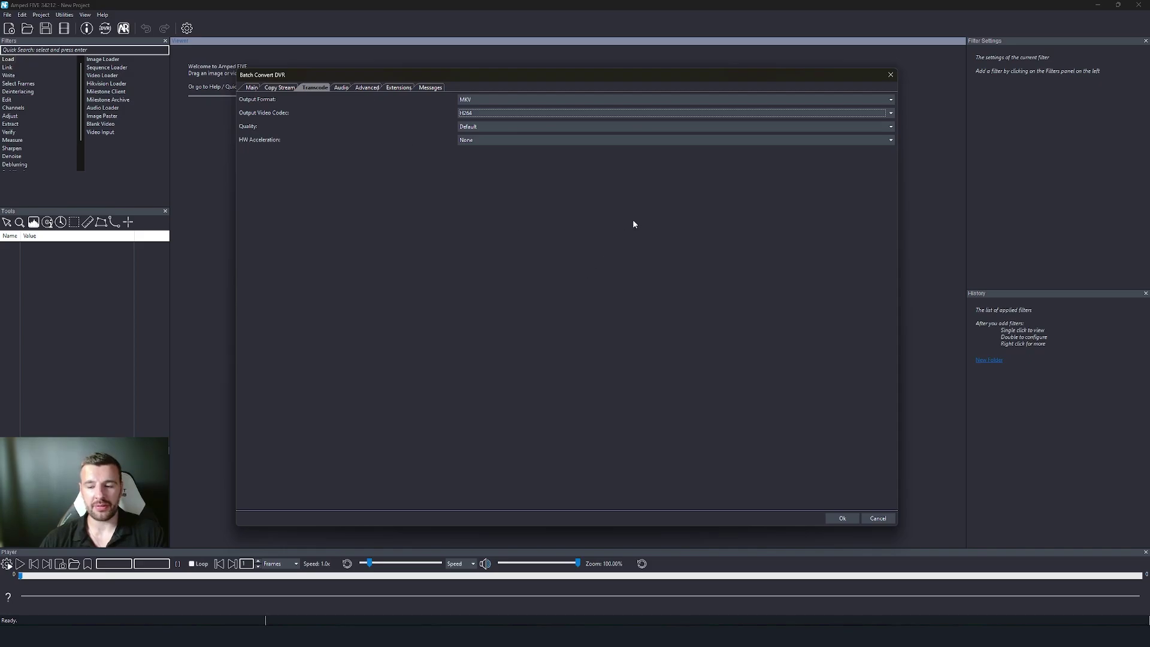
pyautogui.click(252, 88)
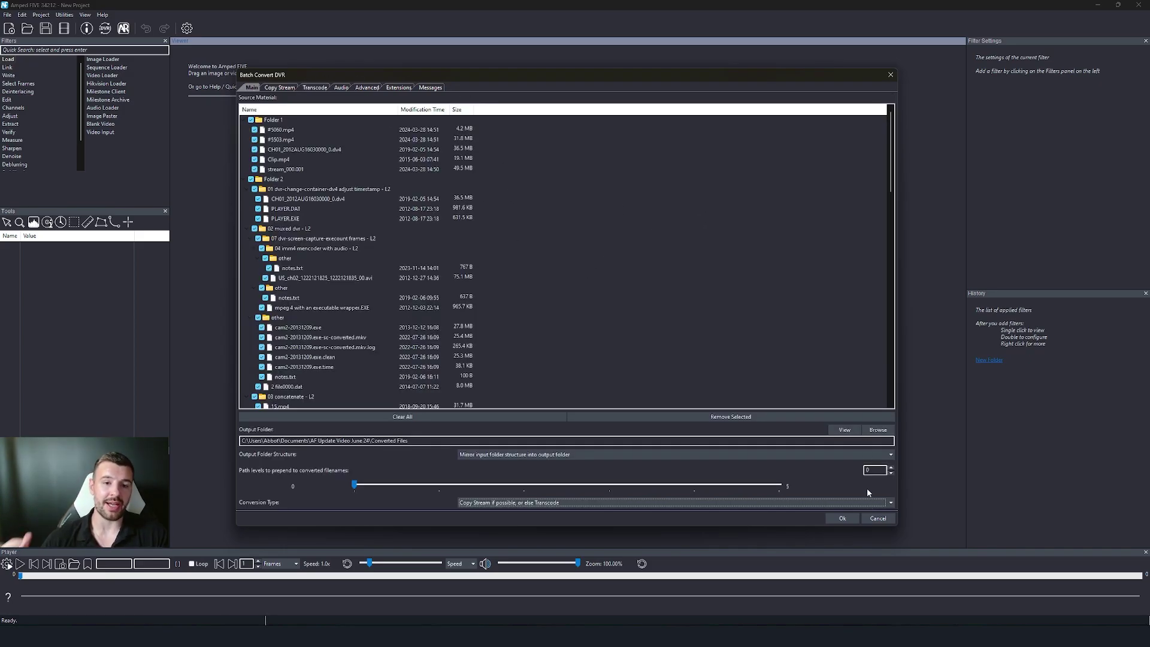
pyautogui.click(847, 523)
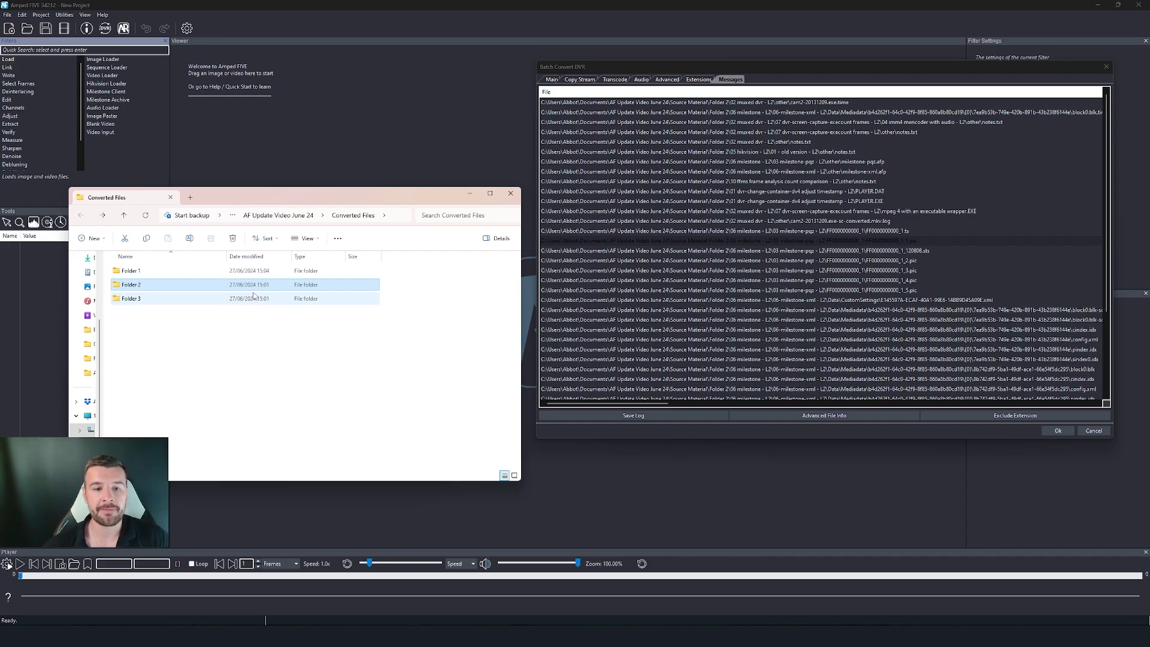
# Step: Inspect the converted files in the 03 concatenate - L2 subfolder of Folder 2 and close the folder window
pyautogui.doubleClick(152, 290)
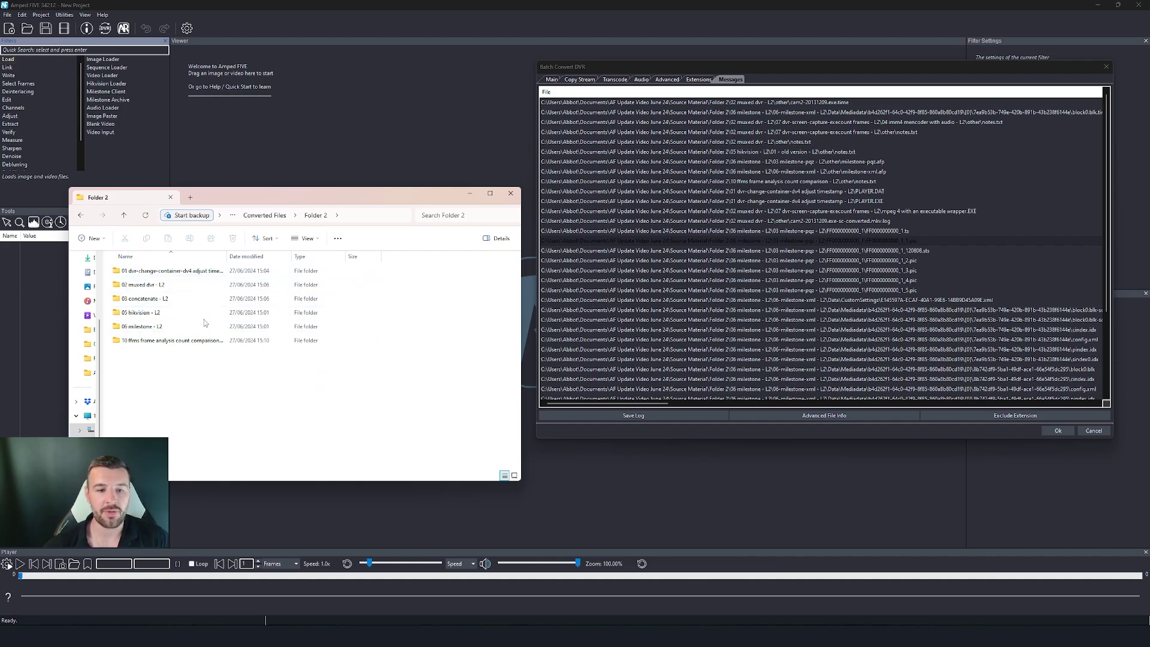
pyautogui.doubleClick(166, 300)
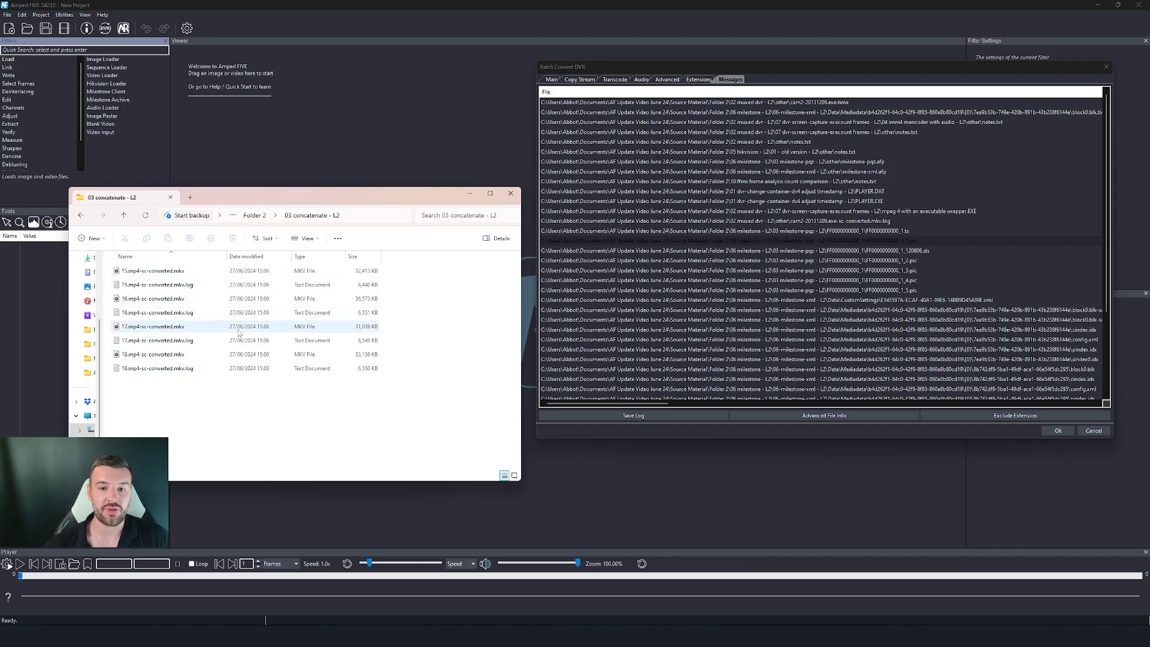
pyautogui.click(510, 193)
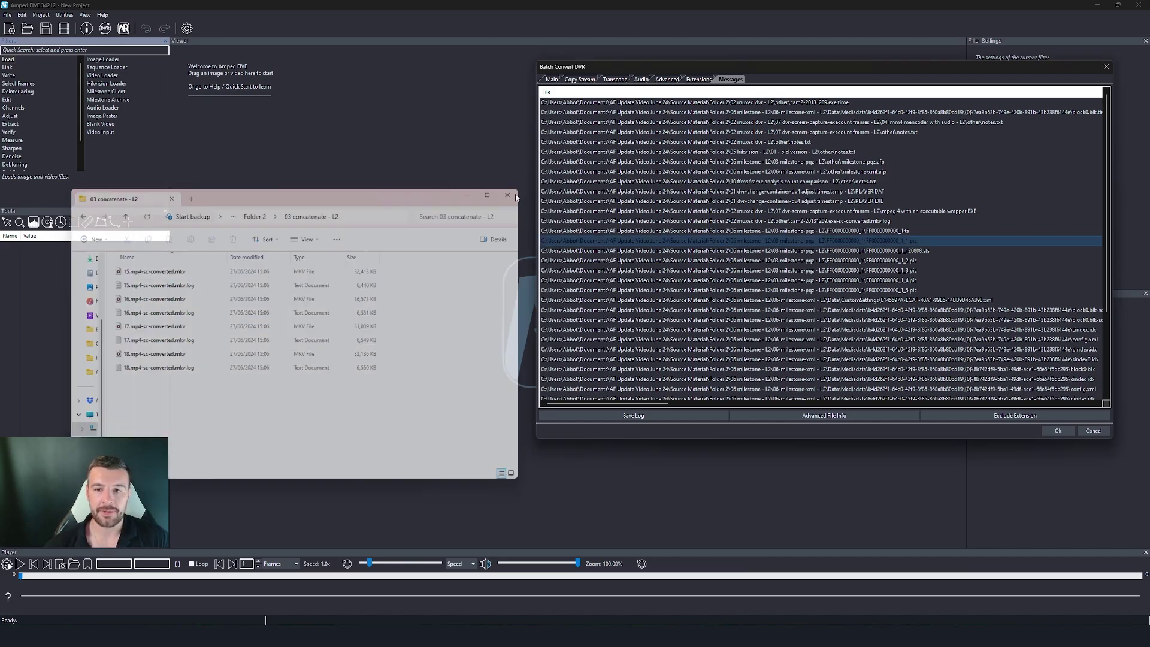
# Step: Reposition and enlarge the Batch Convert DVR dialog to show the Message column beside the file paths
pyautogui.moveTo(826, 67); pyautogui.dragTo(601, 94)
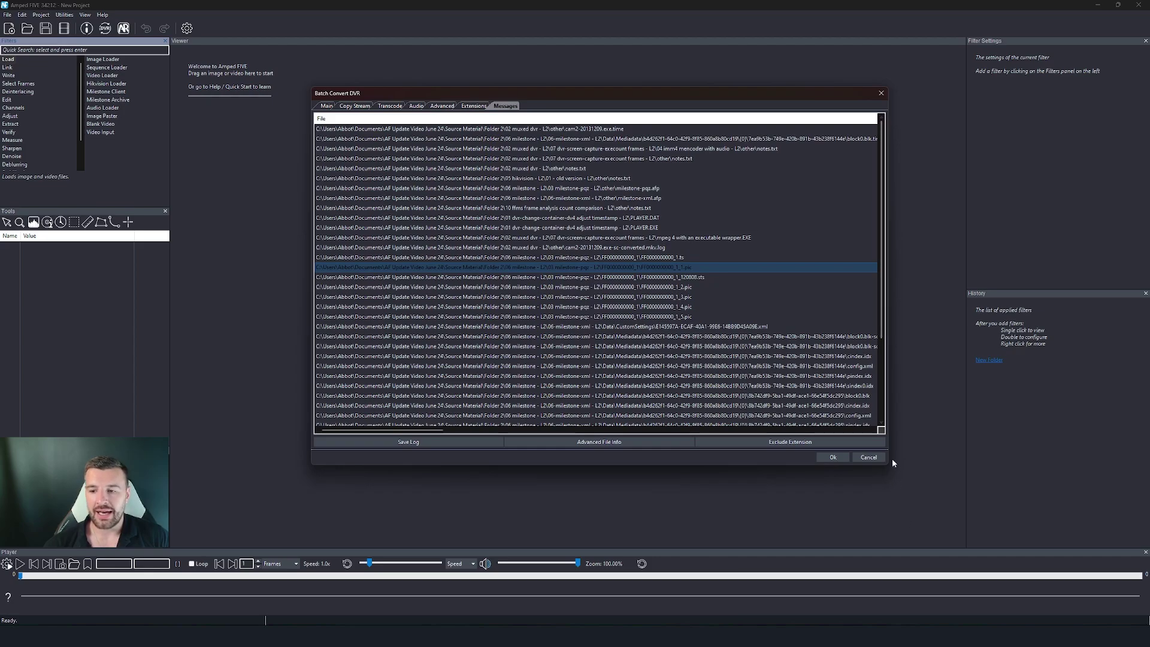
pyautogui.moveTo(889, 457); pyautogui.dragTo(1080, 457)
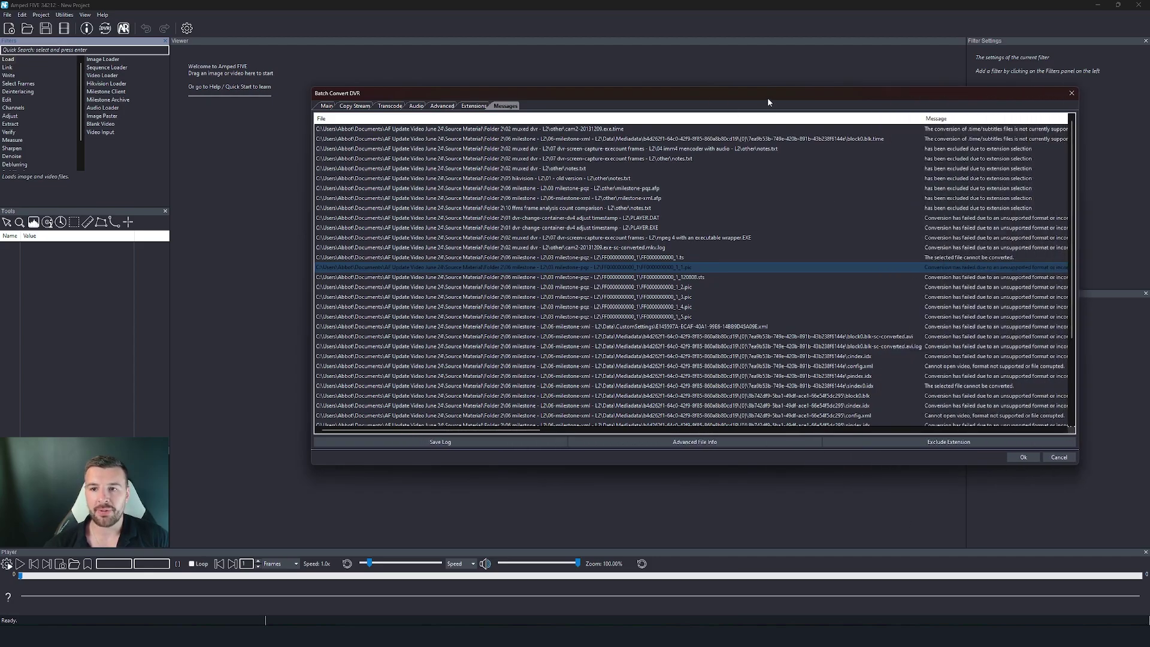
pyautogui.moveTo(767, 97); pyautogui.dragTo(587, 78)
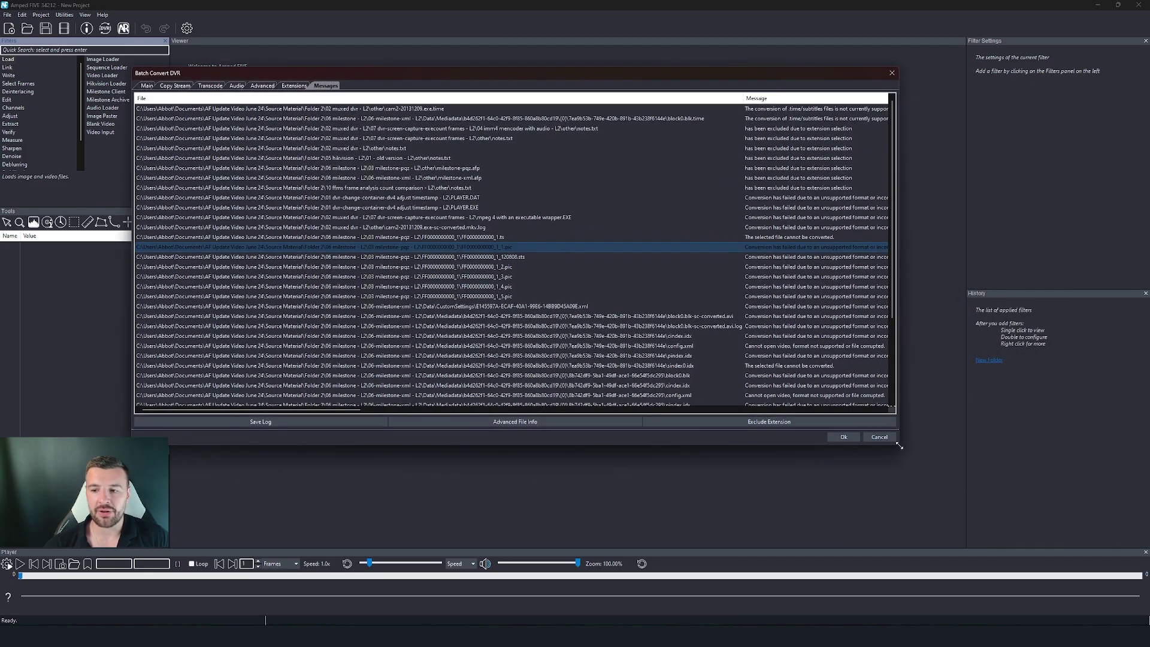
pyautogui.moveTo(899, 446); pyautogui.dragTo(1030, 494)
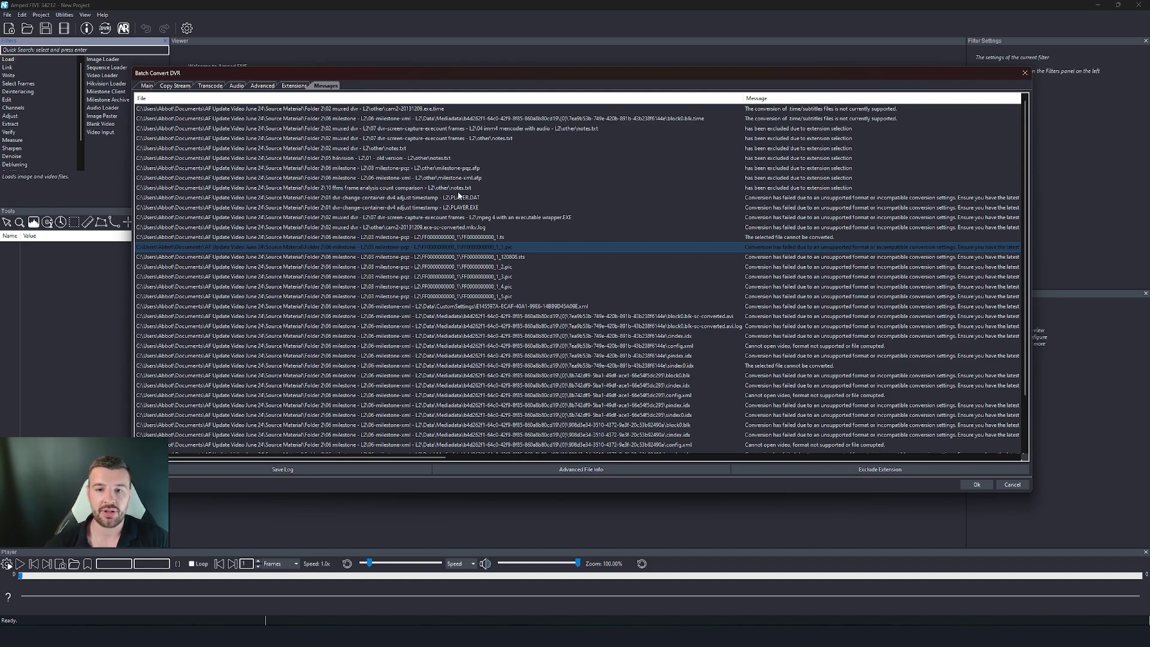
# Step: Examine the log entries and messages for the notes.txt and .afp files excluded by extension
pyautogui.click(421, 158)
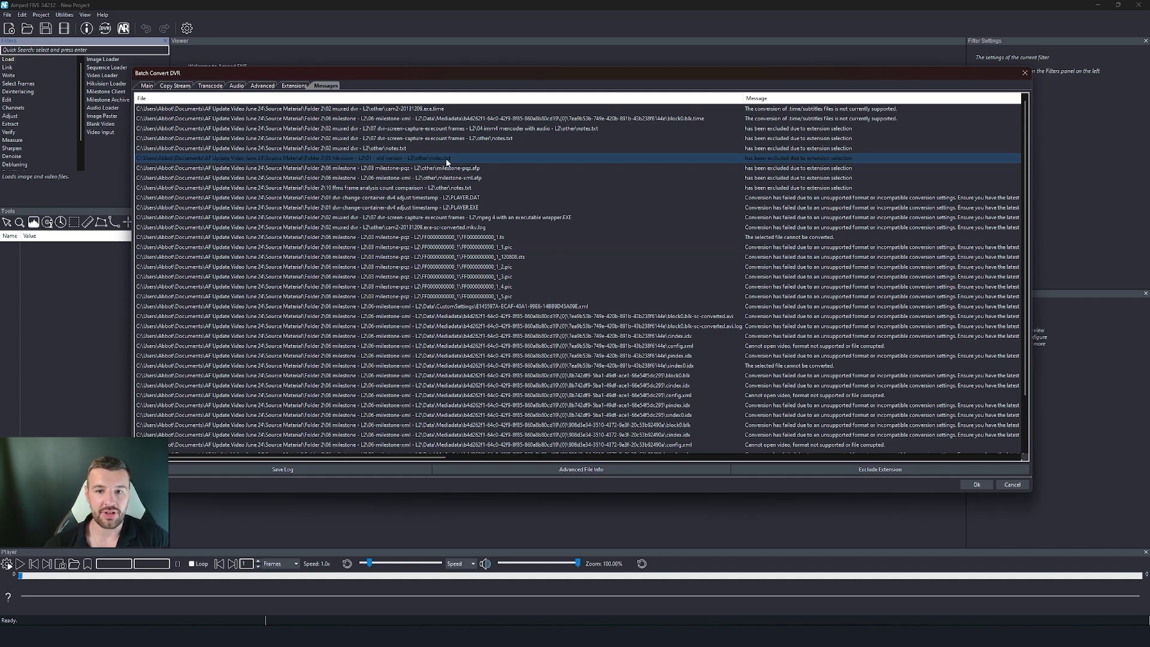
pyautogui.click(450, 148)
pyautogui.click(473, 168)
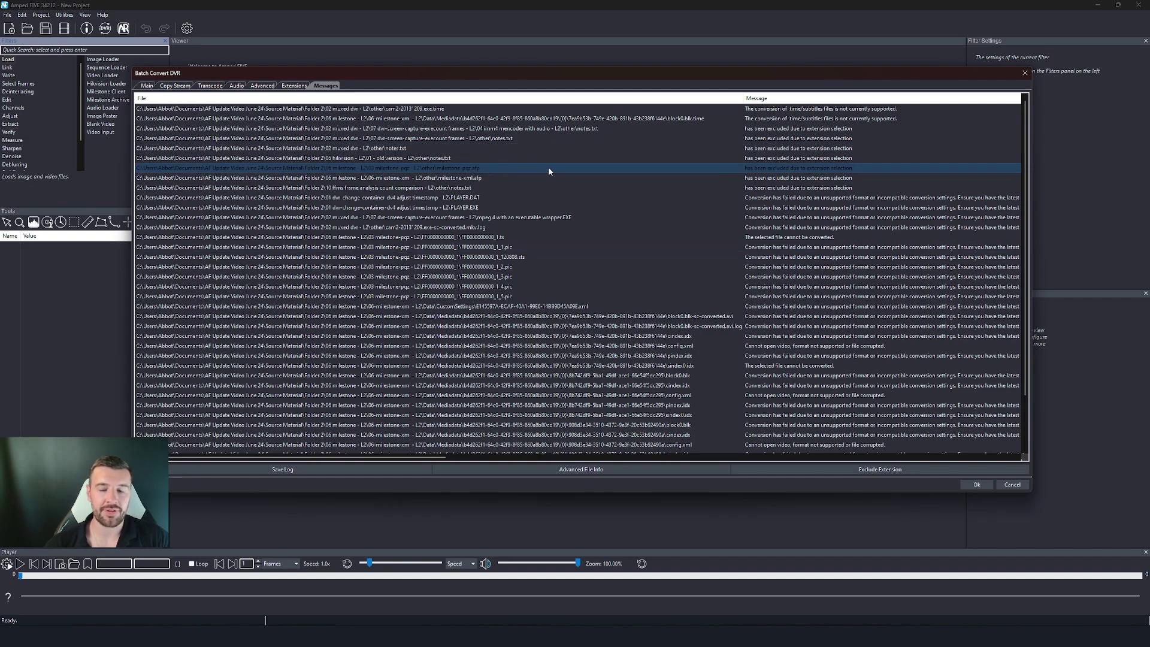
pyautogui.click(806, 147)
pyautogui.click(803, 128)
pyautogui.click(784, 148)
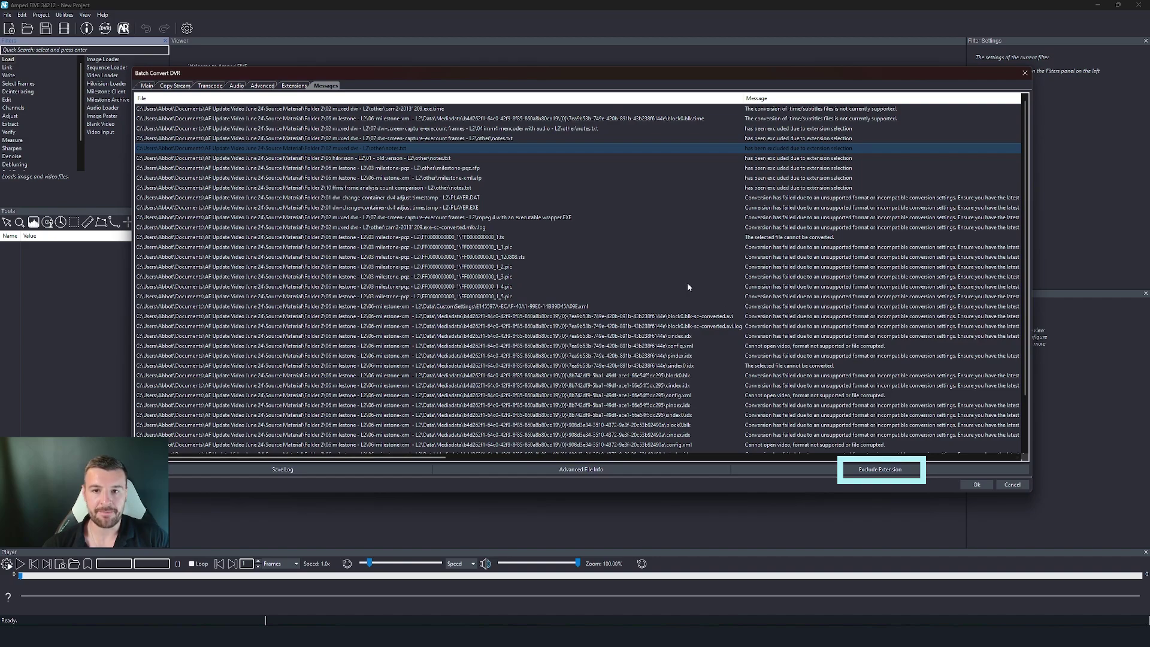
# Step: Exclude the time extension using the cam2-20131209.exe.time log entry, check the excluded extensions list and return to the messages log
pyautogui.click(436, 110)
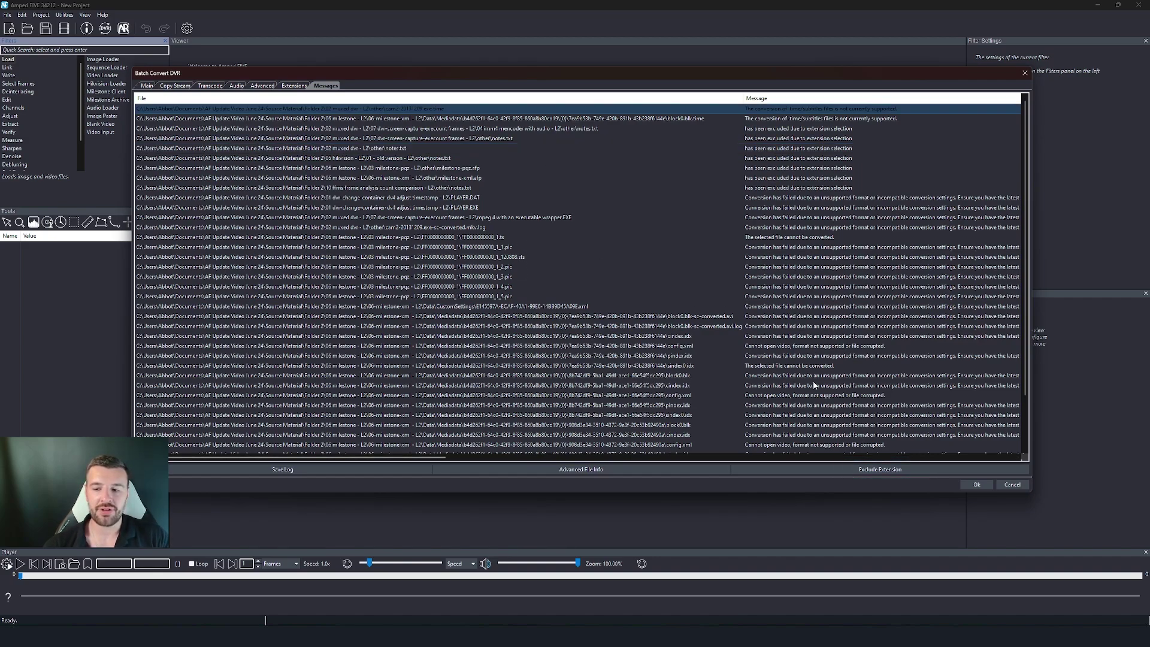
pyautogui.click(873, 472)
pyautogui.click(294, 85)
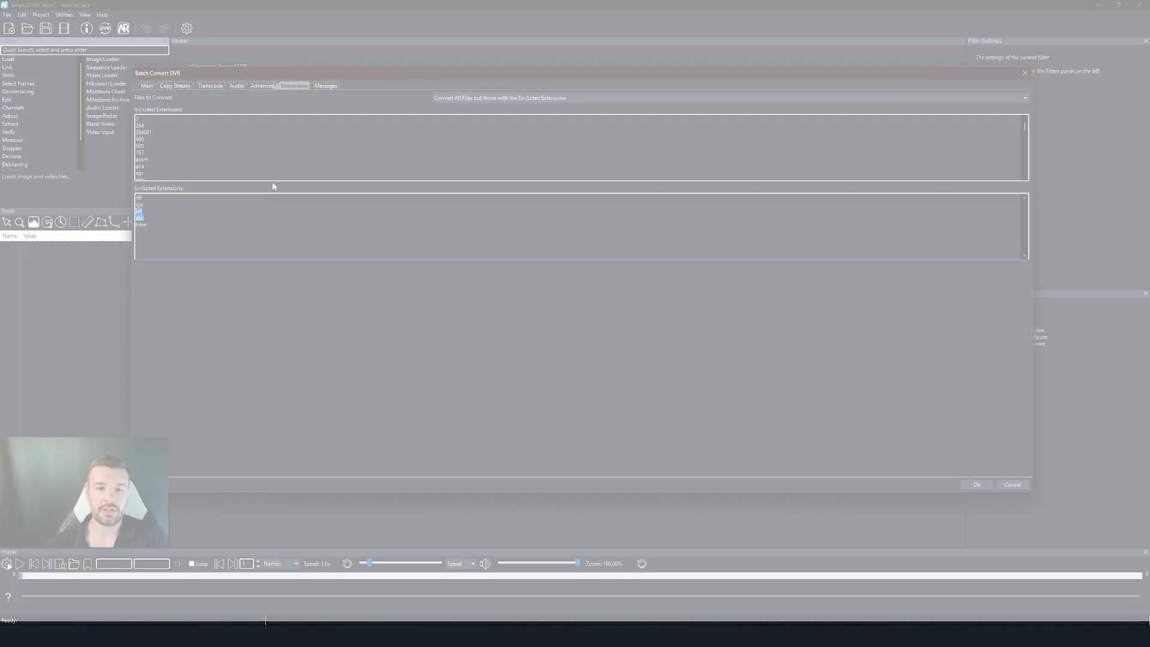
pyautogui.click(189, 223)
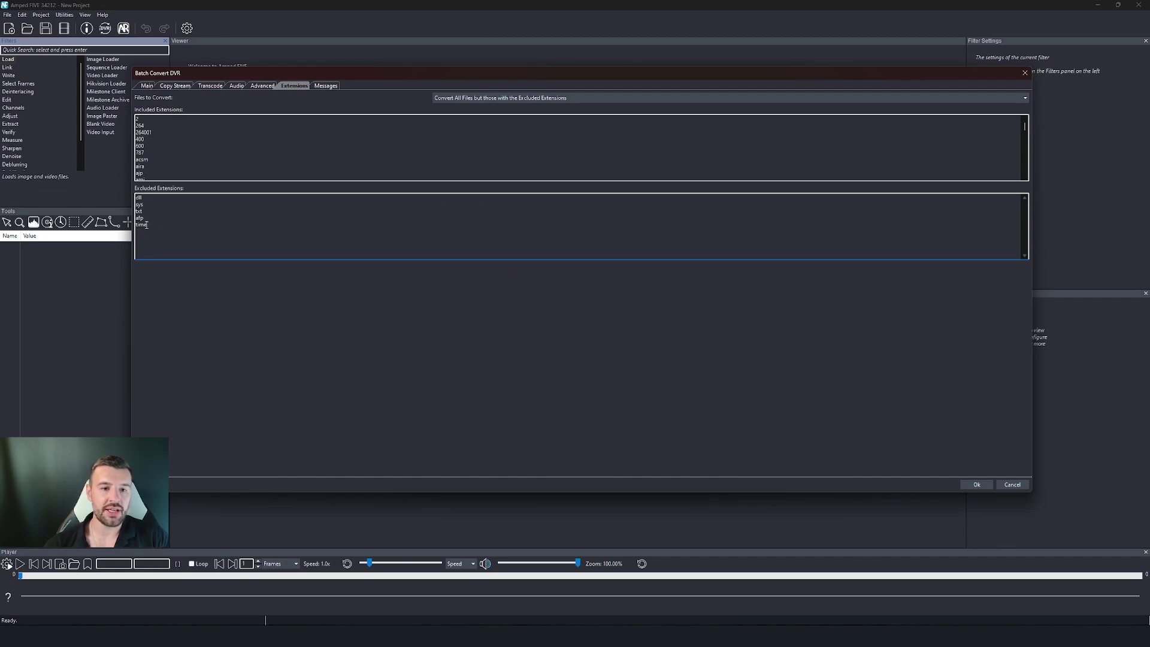
pyautogui.doubleClick(142, 224)
pyautogui.click(169, 221)
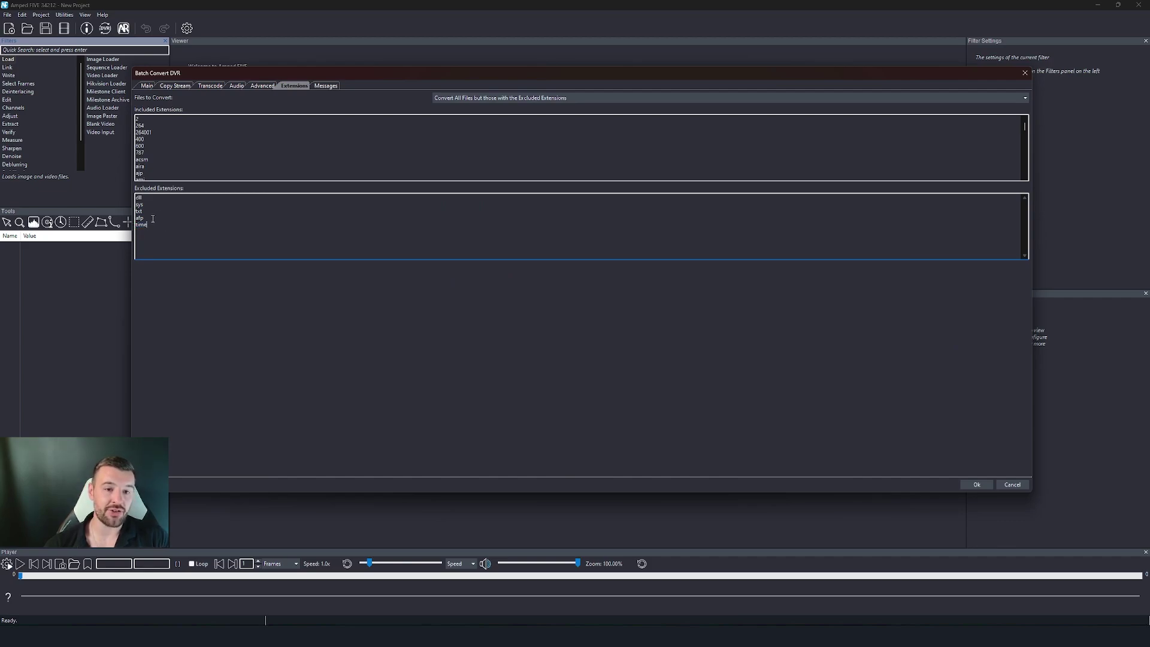
pyautogui.moveTo(146, 219); pyautogui.dragTo(133, 213)
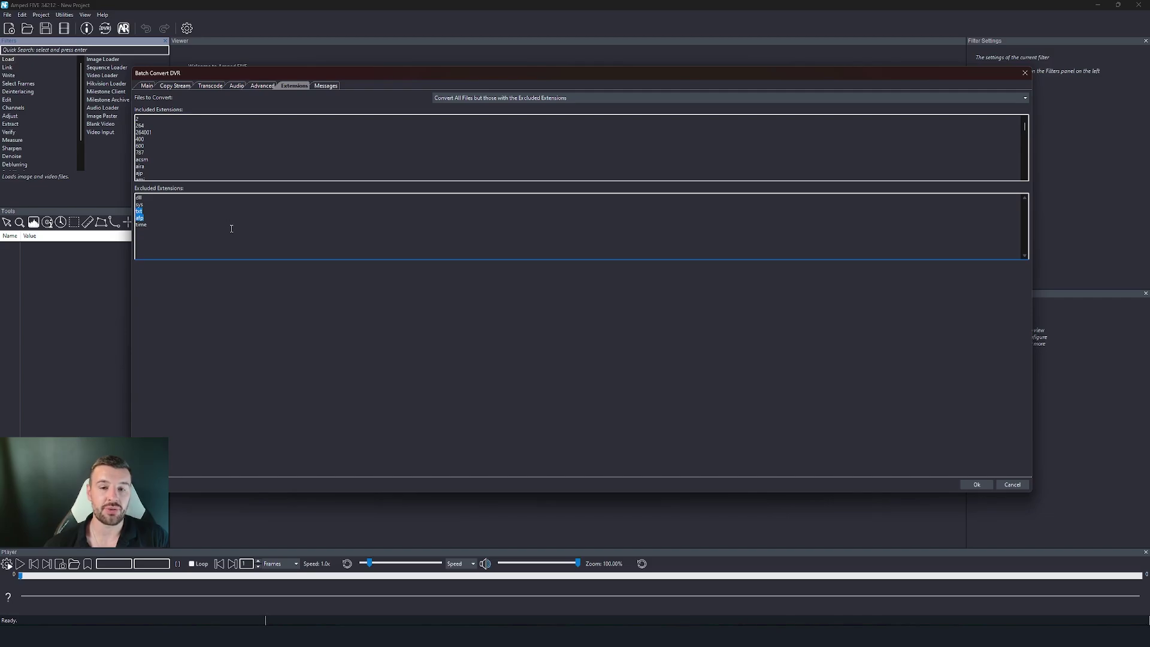
pyautogui.click(319, 87)
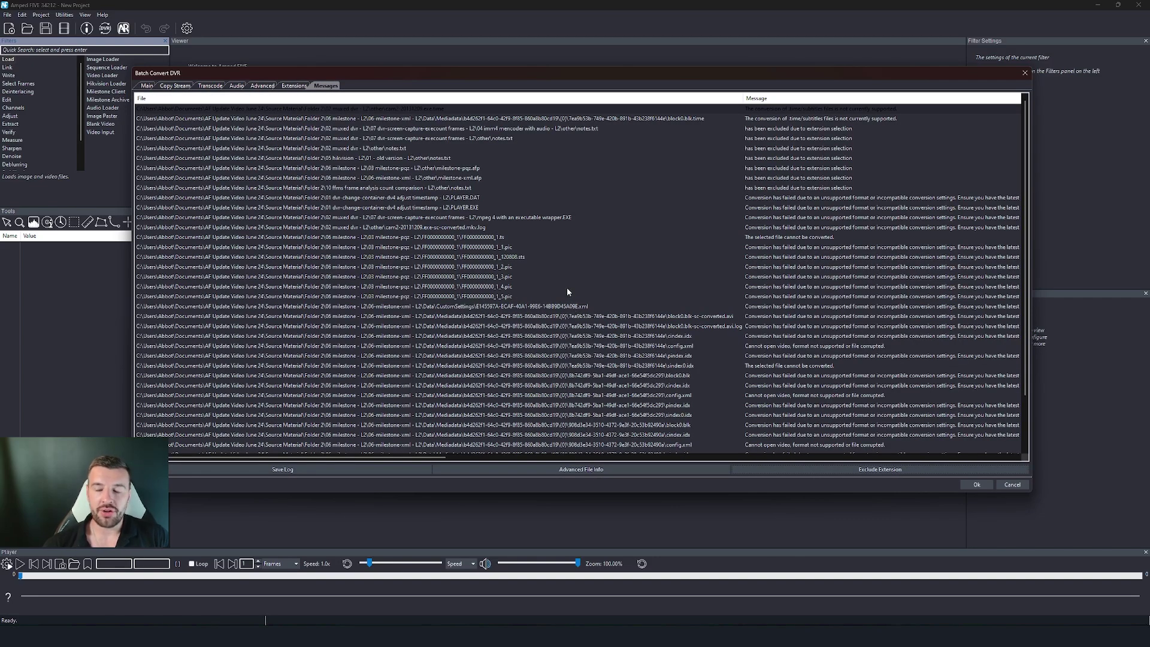